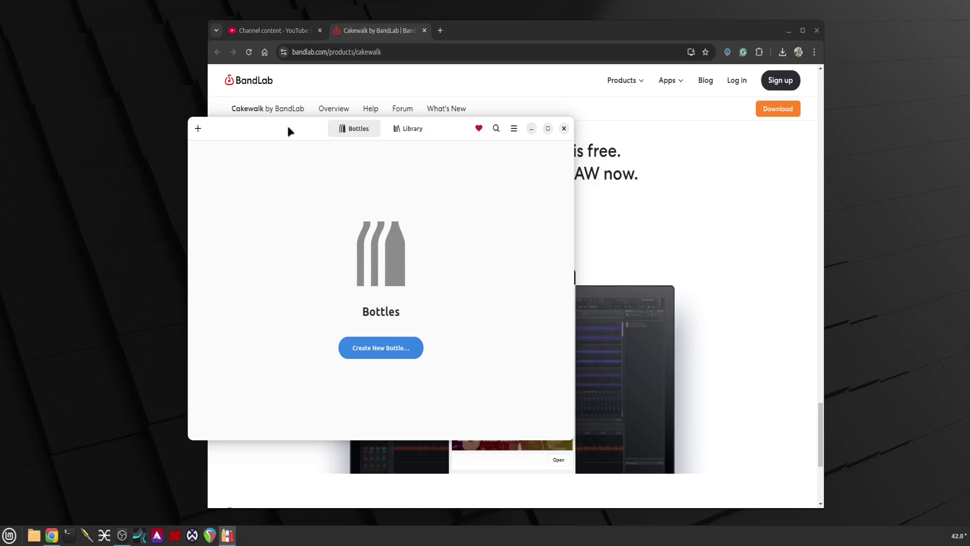
Move Bottles aside and select the Cakewalk download page address in Chrome
{"action": "left_click_drag", "start_coordinate": [286, 126], "coordinate": [299, 110]}
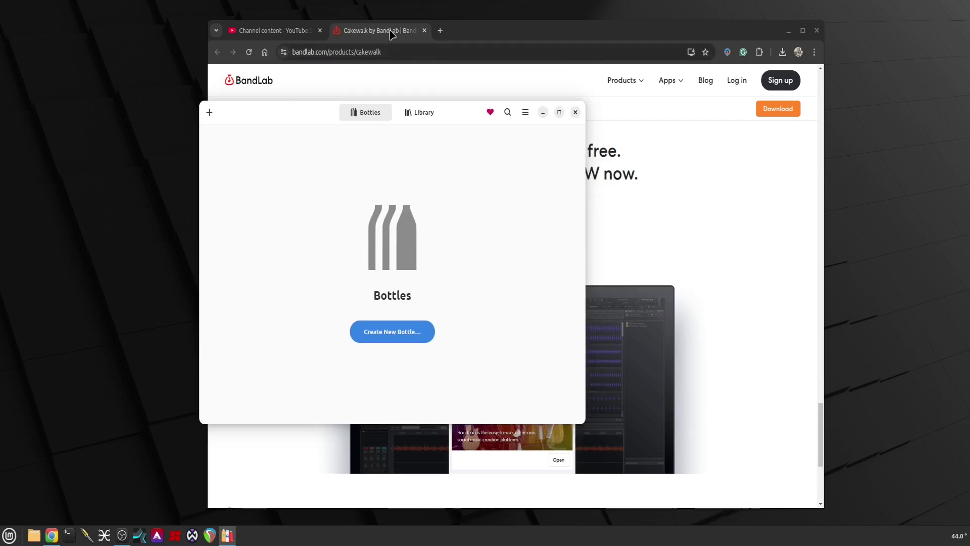
{"action": "left_click", "coordinate": [461, 84]}
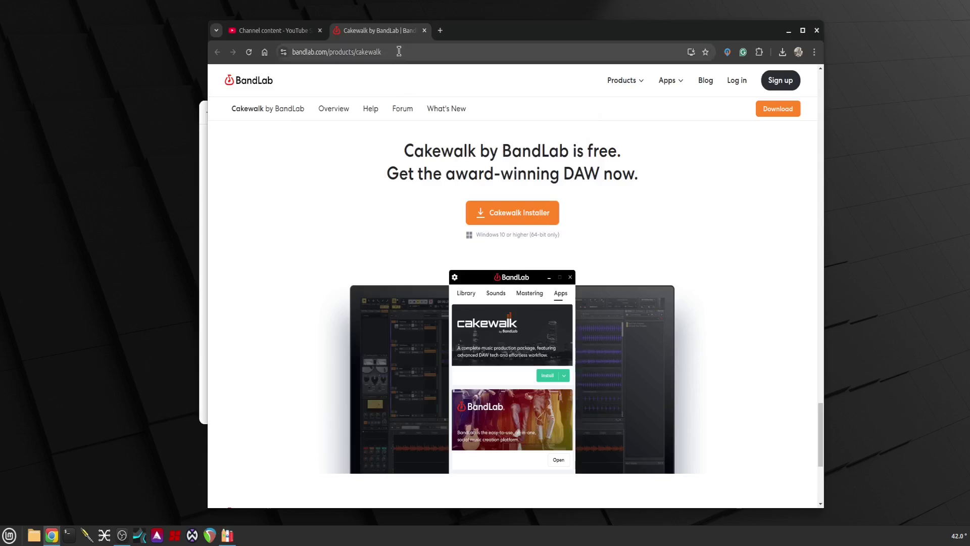
{"action": "left_click_drag", "start_coordinate": [399, 51], "coordinate": [283, 54]}
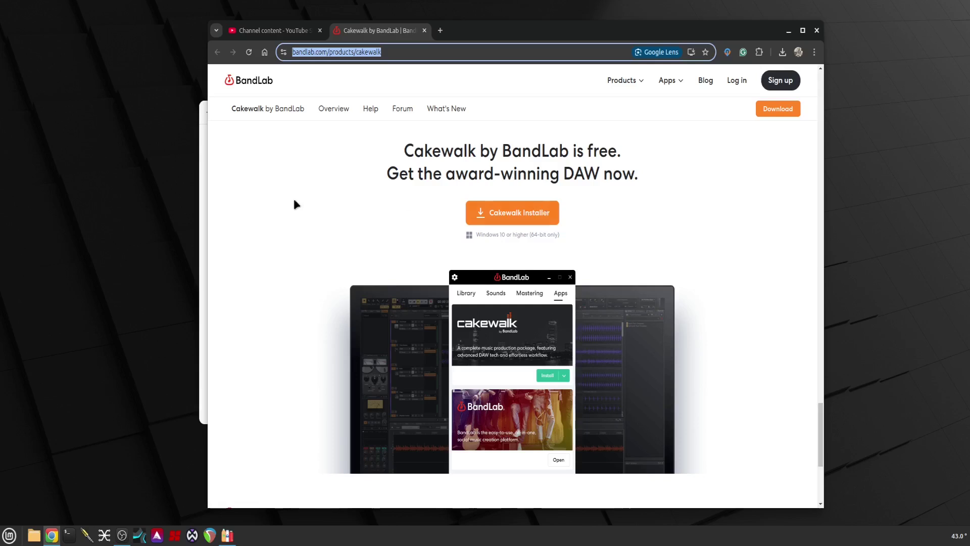
Confirm CakewalkSetup.exe is in Chrome's recent downloads, then bring Bottles back to front
{"action": "left_click", "coordinate": [203, 233]}
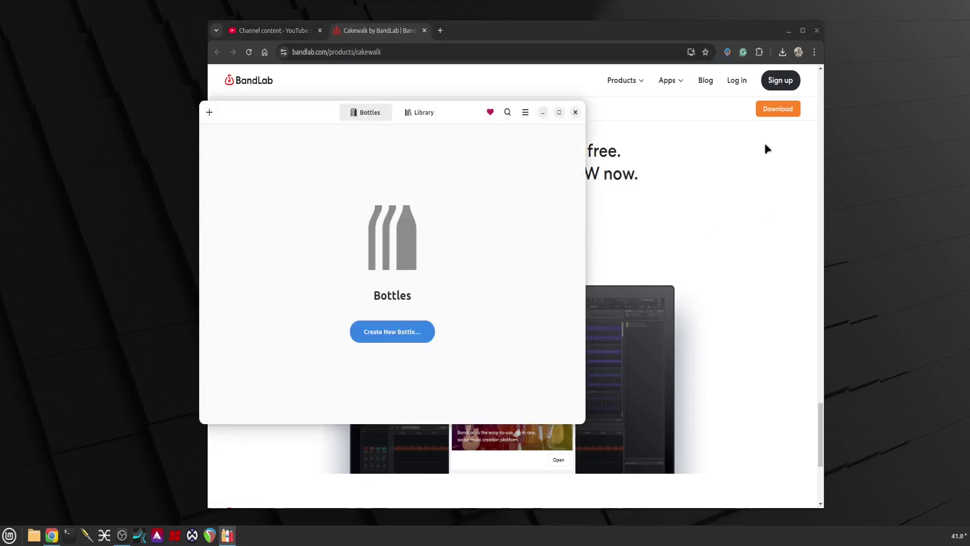
{"action": "left_click", "coordinate": [782, 53]}
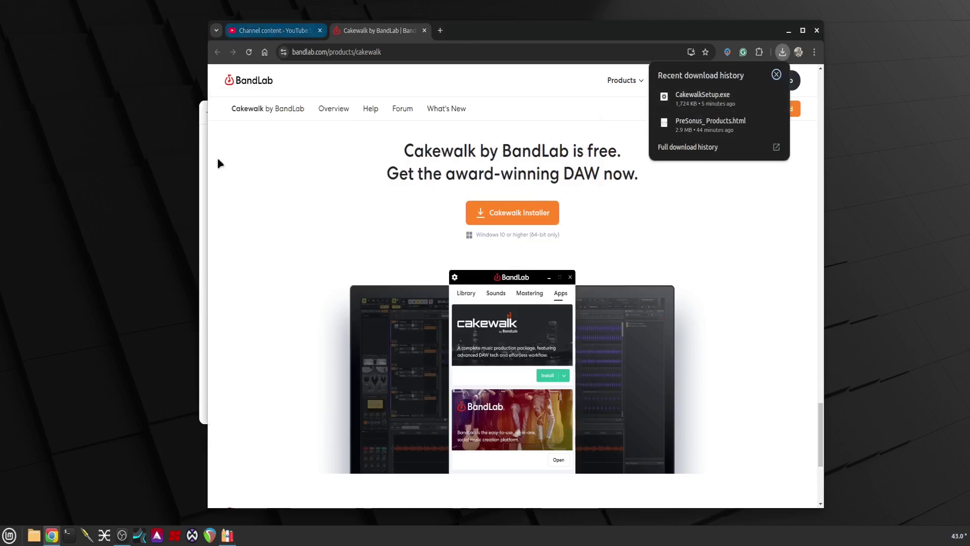
{"action": "left_click", "coordinate": [201, 195]}
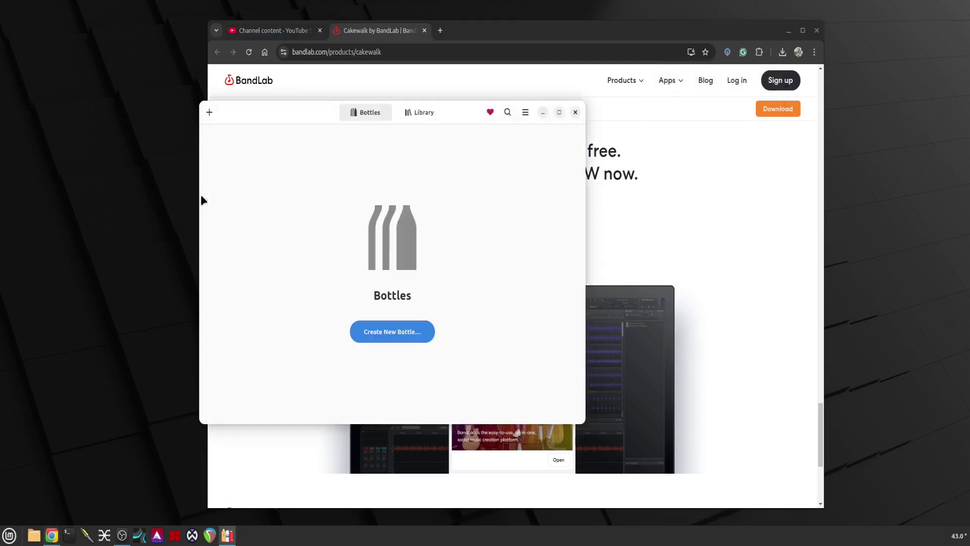
Start a new bottle named 'Cakewalk DAW', keeping the Application environment
{"action": "left_click", "coordinate": [398, 331]}
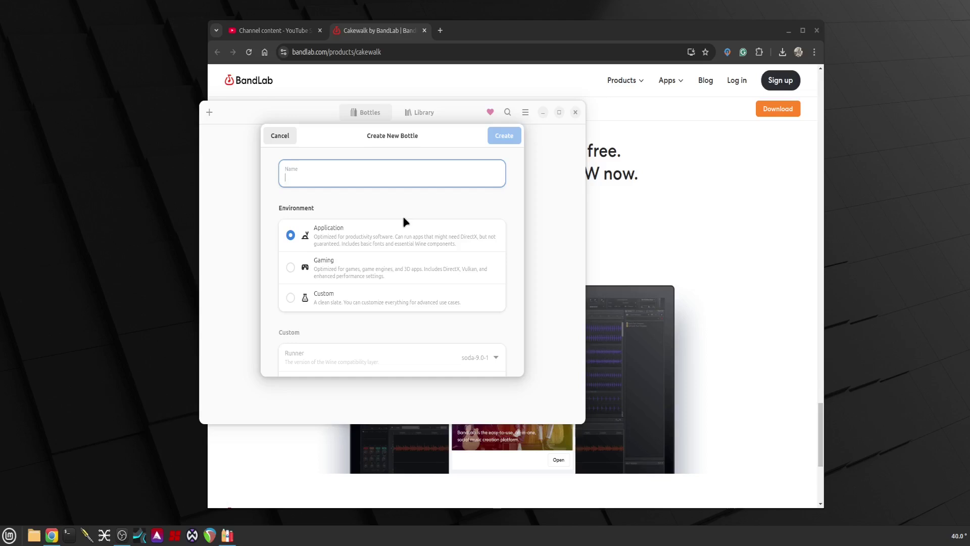
{"action": "type", "text": "Ca"}
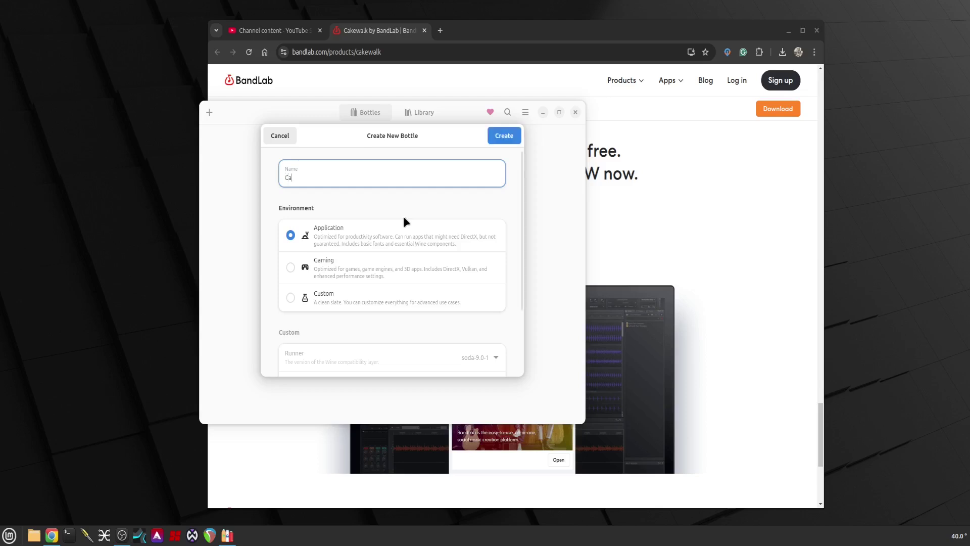
{"action": "type", "text": "kewak"}
{"action": "key", "text": "BackSpace"}
{"action": "type", "text": "lk DAW"}
{"action": "scroll", "coordinate": [398, 257], "scroll_direction": "down", "scroll_amount": 3}
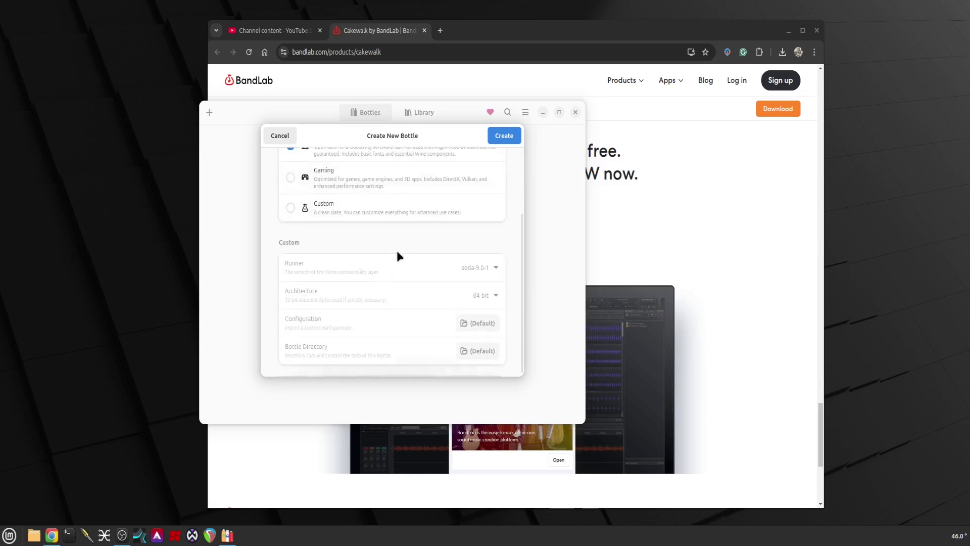
{"action": "scroll", "coordinate": [422, 275], "scroll_direction": "up", "scroll_amount": 3}
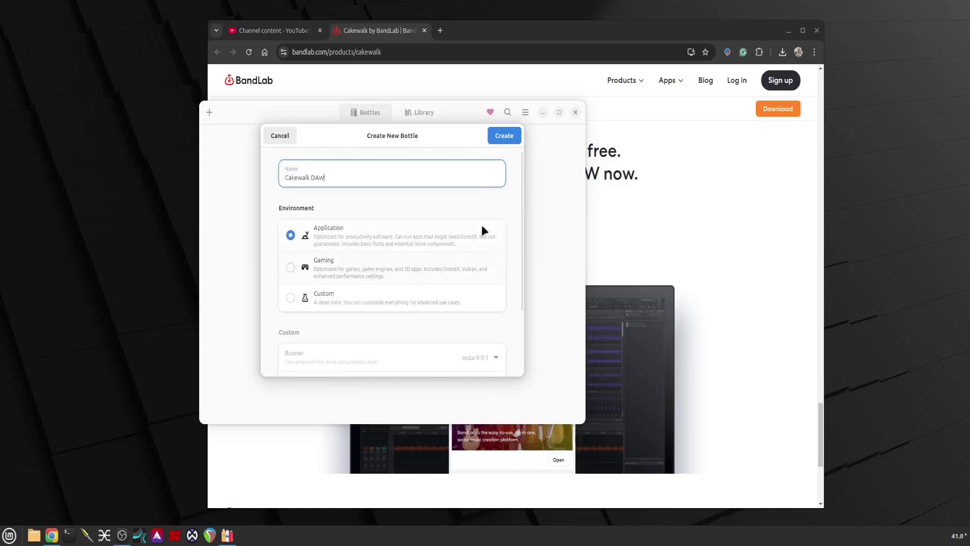
Create the 'Cakewalk DAW' bottle and wait for its build log to finish
{"action": "left_click", "coordinate": [506, 135]}
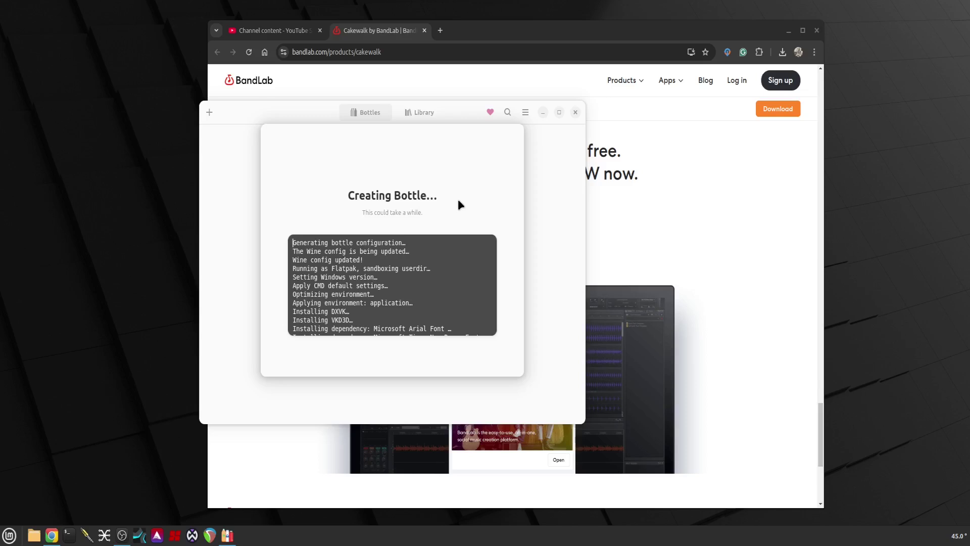
{"action": "scroll", "coordinate": [457, 286], "scroll_direction": "down", "scroll_amount": 2}
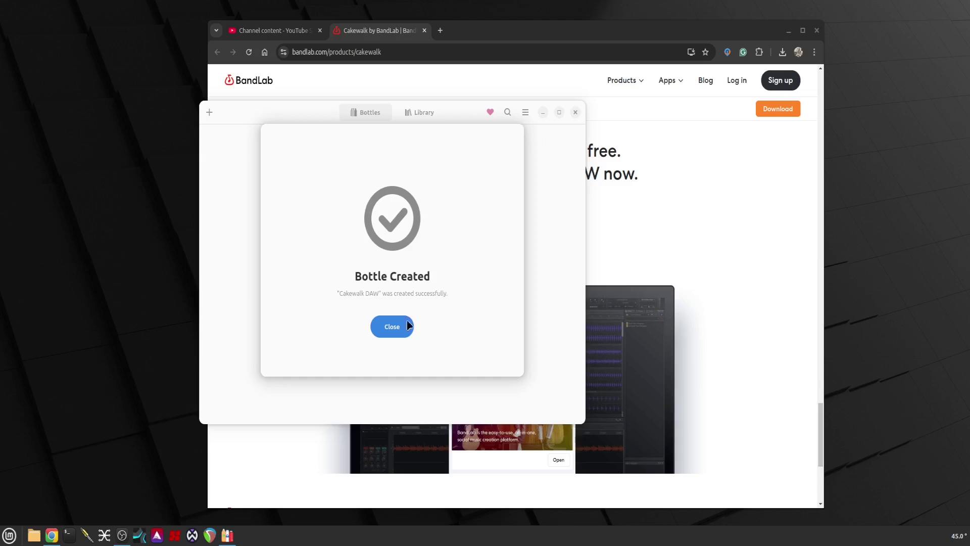
Dismiss the bottle-created message and open the Cakewalk DAW bottle's details
{"action": "left_click", "coordinate": [392, 327]}
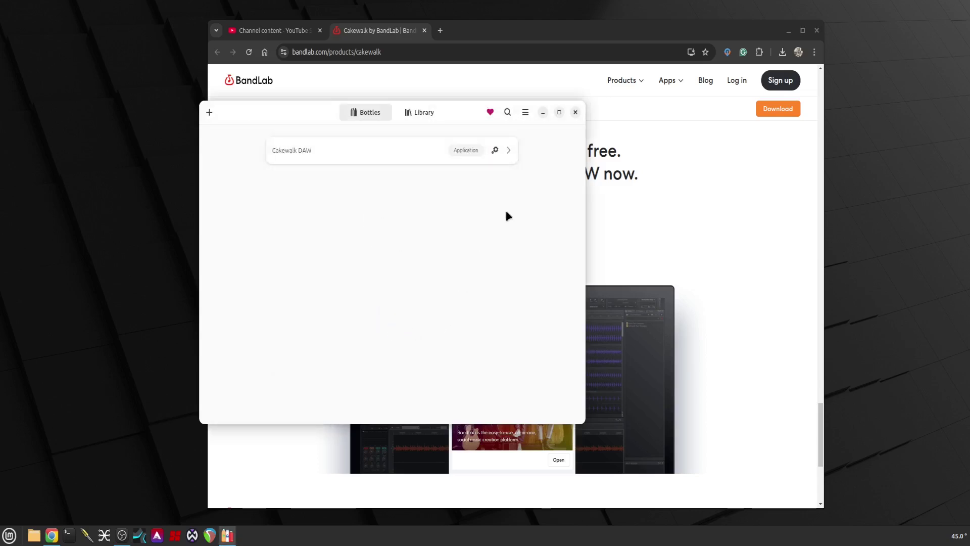
{"action": "left_click", "coordinate": [508, 151]}
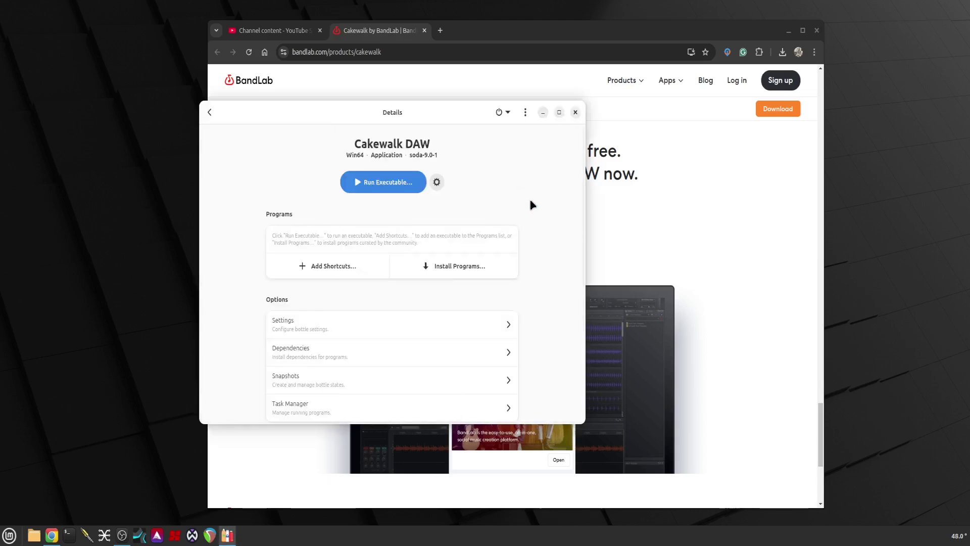
{"action": "scroll", "coordinate": [536, 237], "scroll_direction": "down", "scroll_amount": 1}
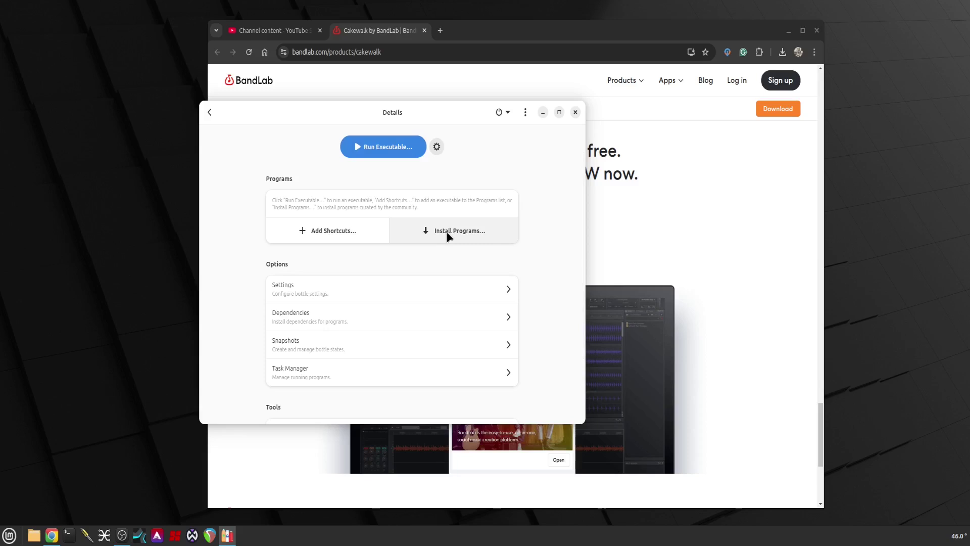
Run CakewalkSetup.exe from the Downloads folder inside the Cakewalk DAW bottle
{"action": "left_click", "coordinate": [387, 153]}
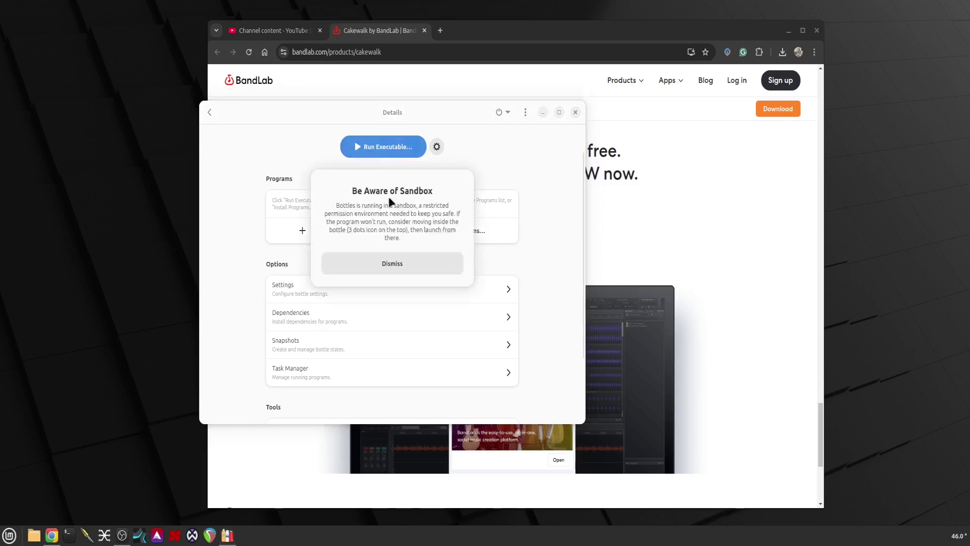
{"action": "left_click", "coordinate": [396, 265]}
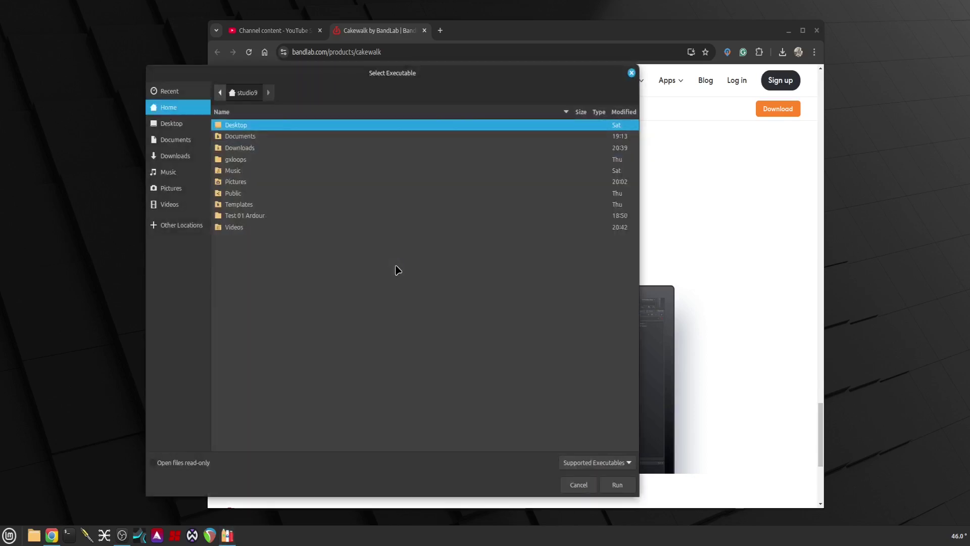
{"action": "double_click", "coordinate": [248, 149]}
{"action": "left_click", "coordinate": [257, 140]}
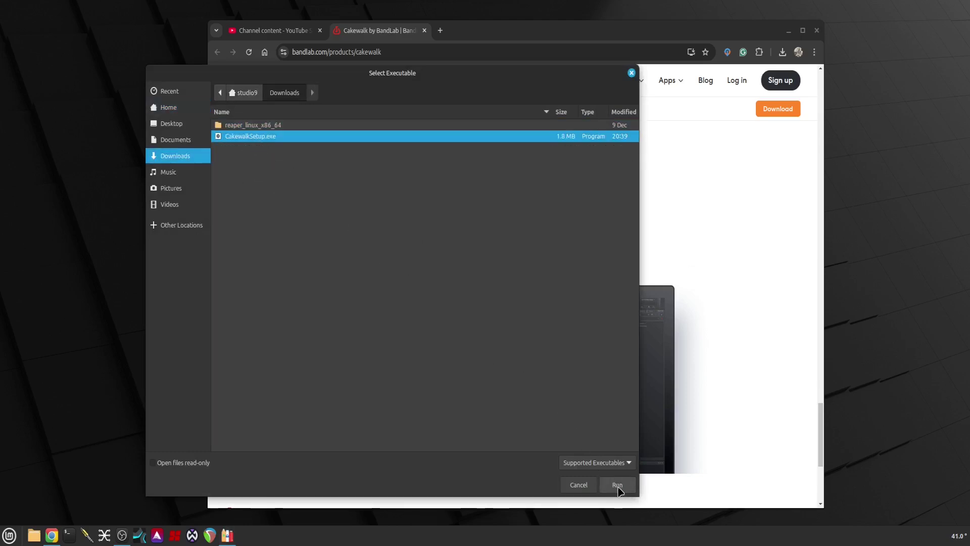
{"action": "left_click", "coordinate": [618, 487]}
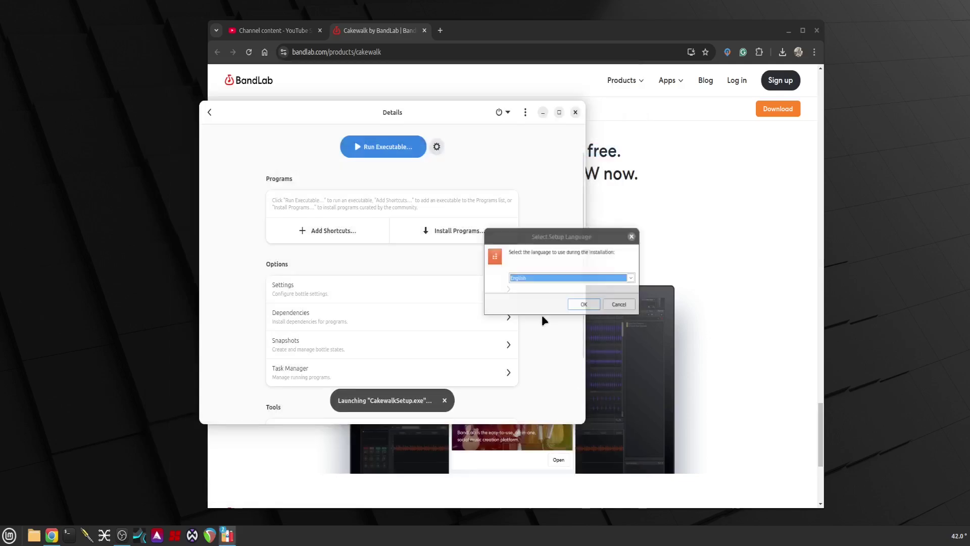
Accept English as the setup language and bring the Cakewalk Setup wizard to front
{"action": "left_click", "coordinate": [579, 305]}
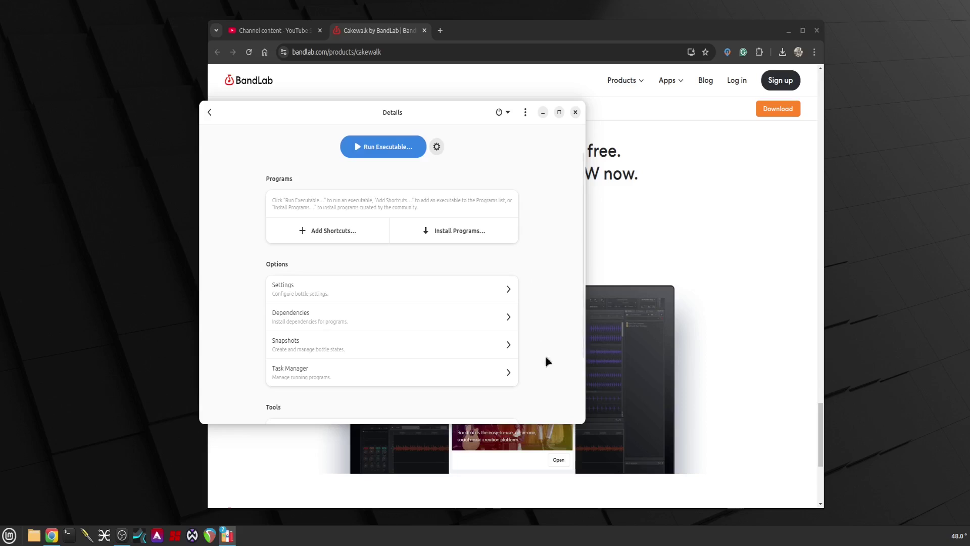
{"action": "mouse_move", "coordinate": [227, 534]}
{"action": "left_click", "coordinate": [265, 499]}
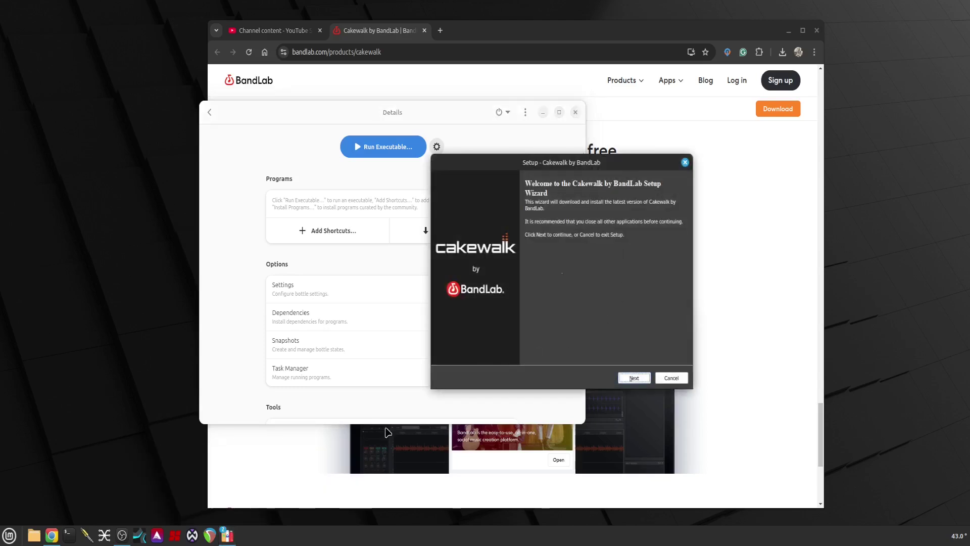
{"action": "mouse_move", "coordinate": [223, 538]}
Drop Drum Replacer, Melodyne and Theme Editor, add Offline Help and Documentation, and continue
{"action": "left_click", "coordinate": [634, 378]}
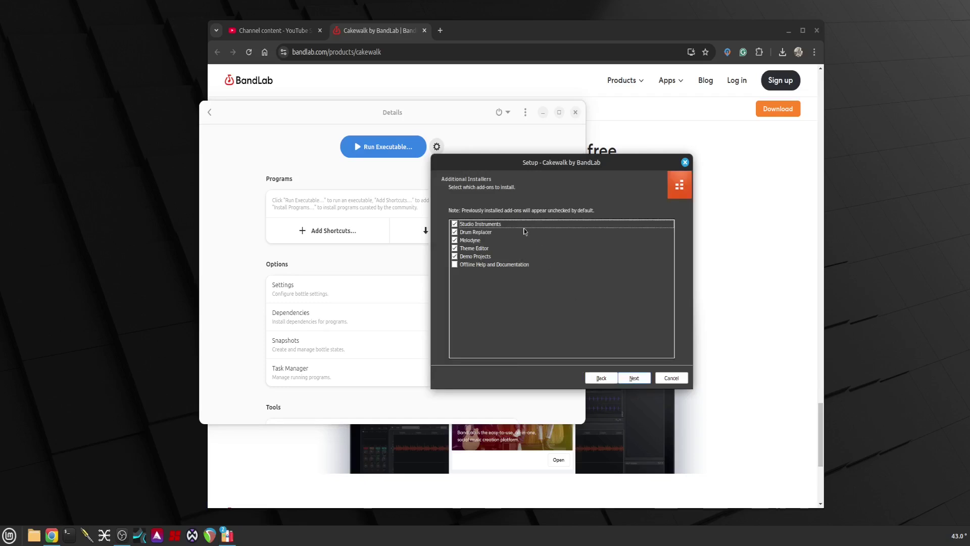
{"action": "left_click", "coordinate": [454, 232]}
{"action": "left_click", "coordinate": [455, 240]}
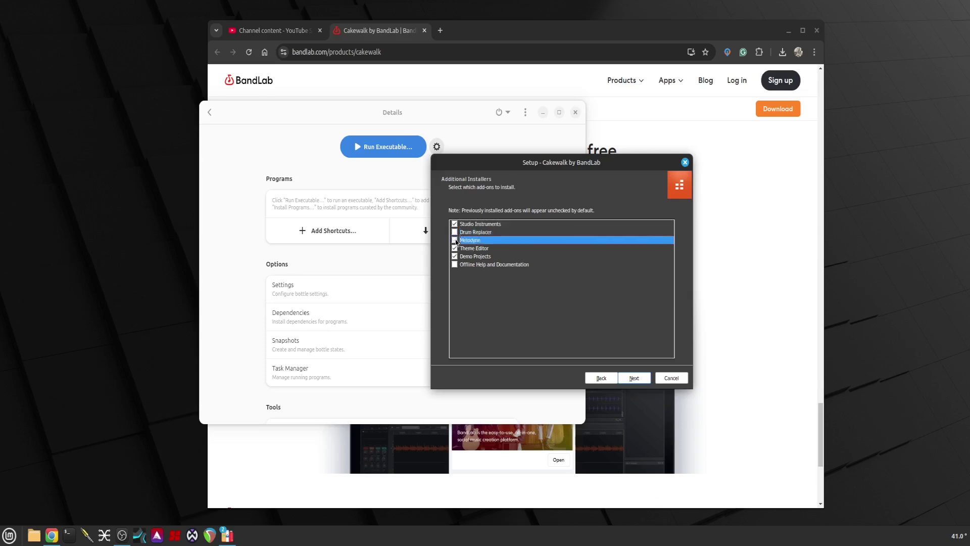
{"action": "left_click", "coordinate": [454, 248]}
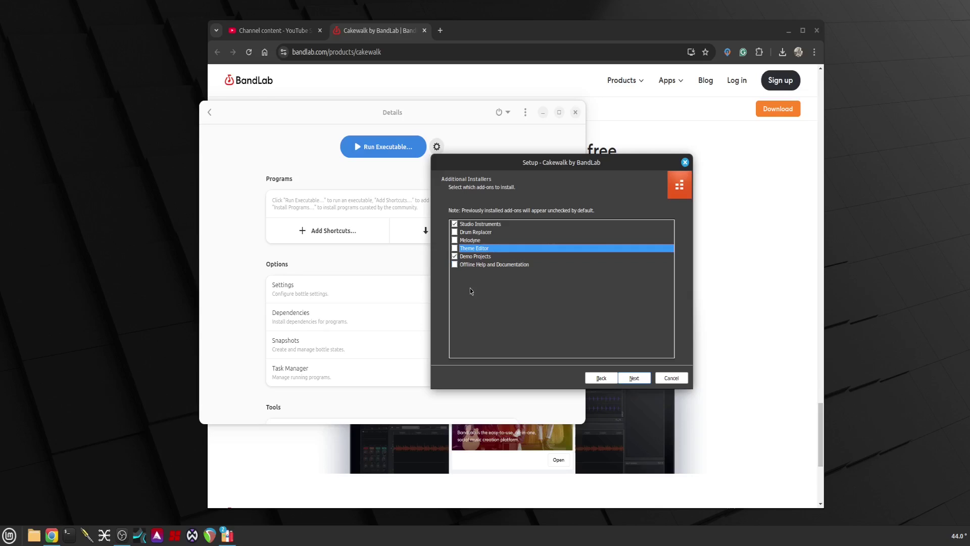
{"action": "left_click", "coordinate": [455, 265]}
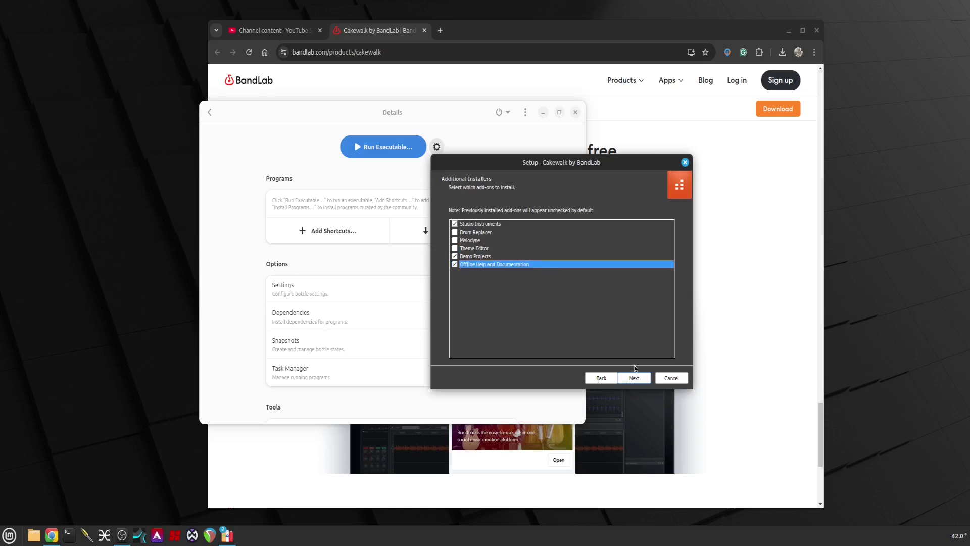
{"action": "left_click", "coordinate": [636, 379]}
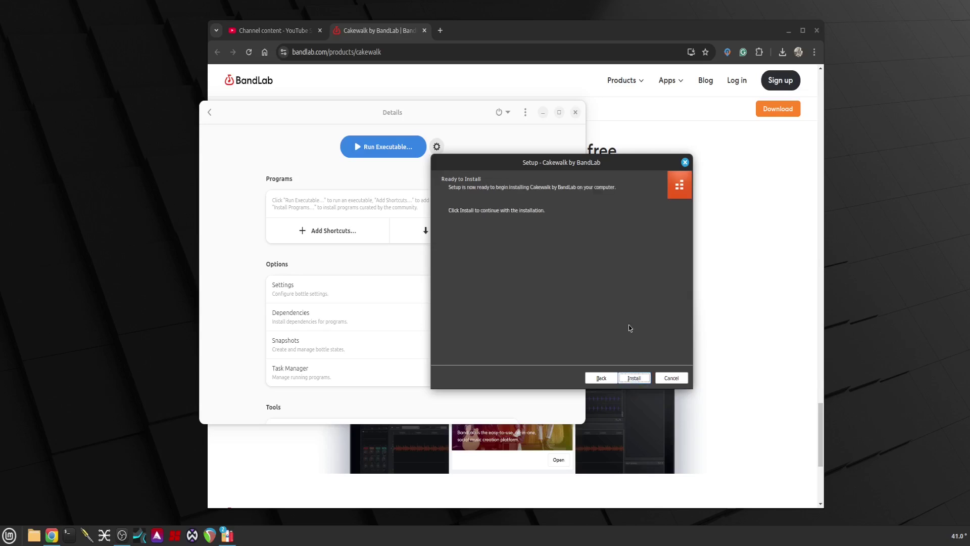
Move the Setup dialog left and begin installing Cakewalk by BandLab
{"action": "left_click_drag", "start_coordinate": [599, 166], "coordinate": [525, 167]}
{"action": "left_click", "coordinate": [560, 379]}
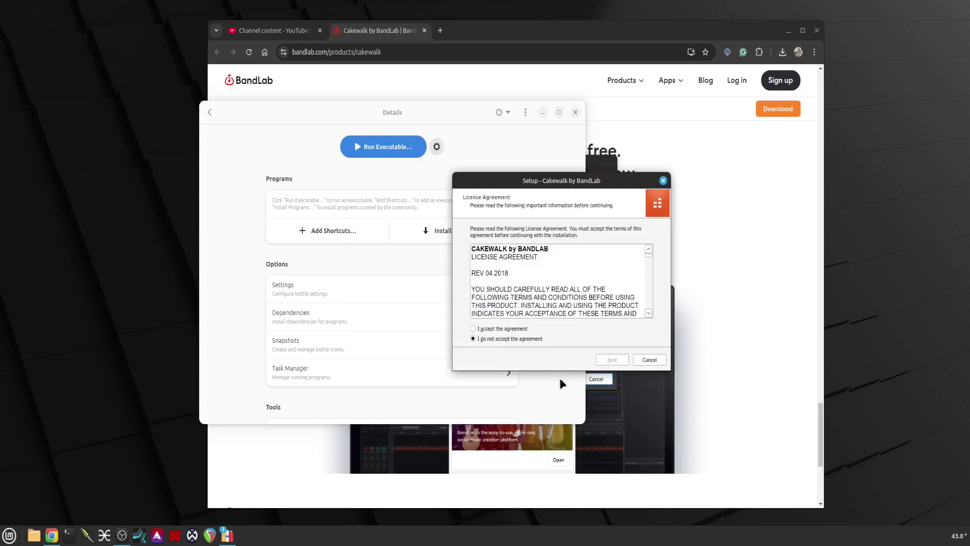
Accept the licence agreement, keeping the Basic install type and default VST folder
{"action": "left_click", "coordinate": [511, 329]}
{"action": "left_click", "coordinate": [610, 362]}
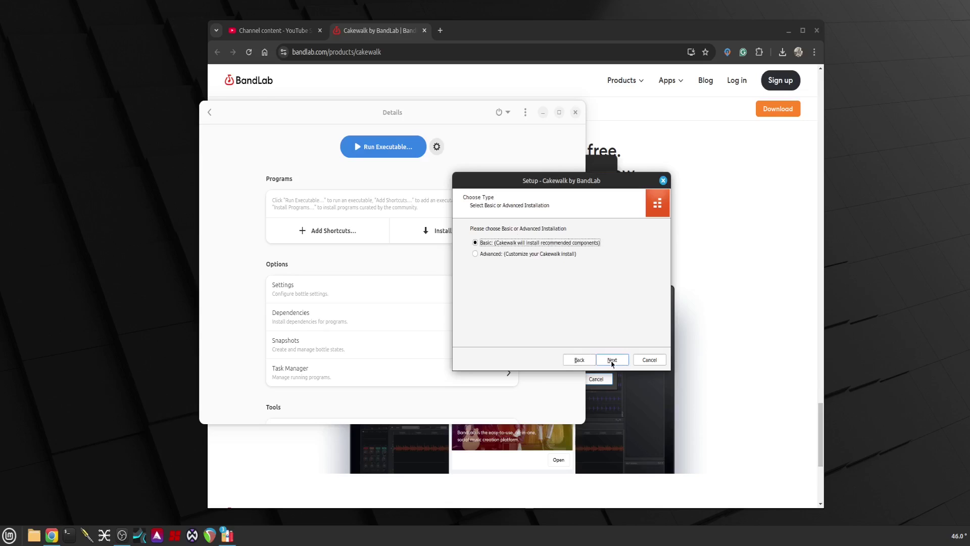
{"action": "left_click", "coordinate": [612, 360]}
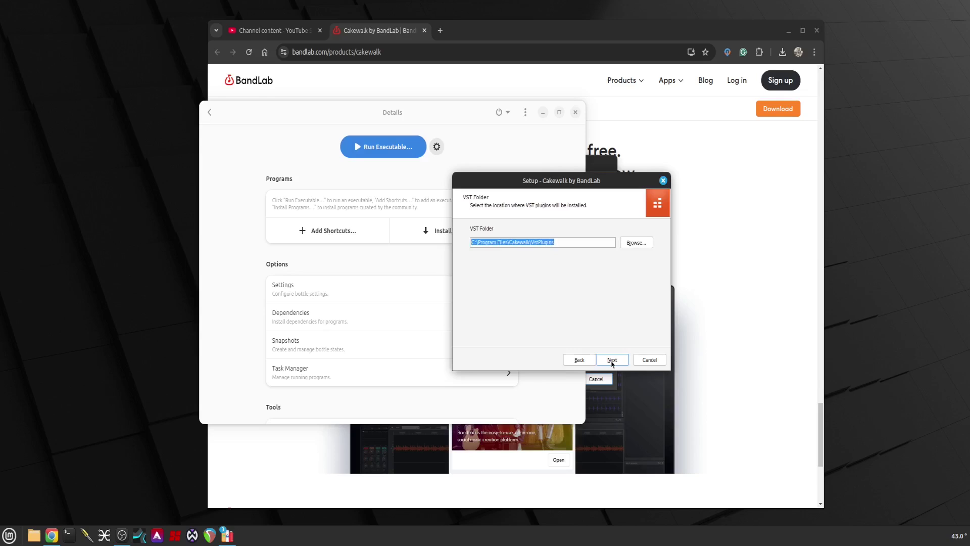
{"action": "left_click", "coordinate": [612, 360]}
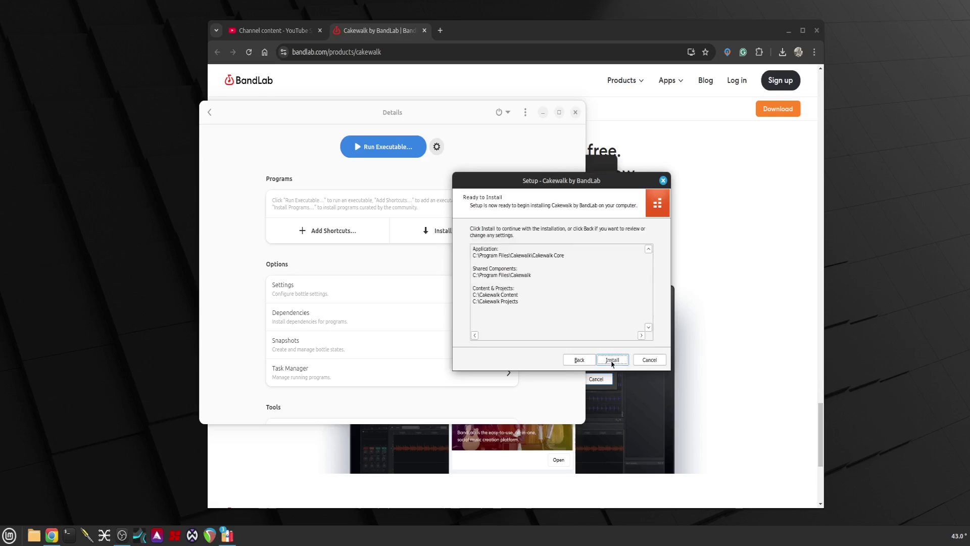
Start the Cakewalk install and bring its progress window to the front
{"action": "left_click", "coordinate": [612, 360]}
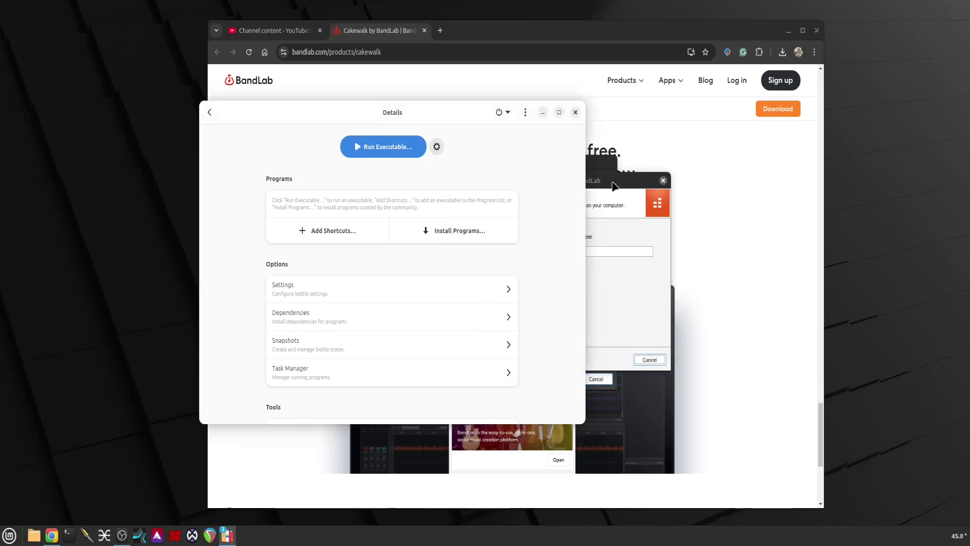
{"action": "left_click_drag", "start_coordinate": [614, 181], "coordinate": [635, 172]}
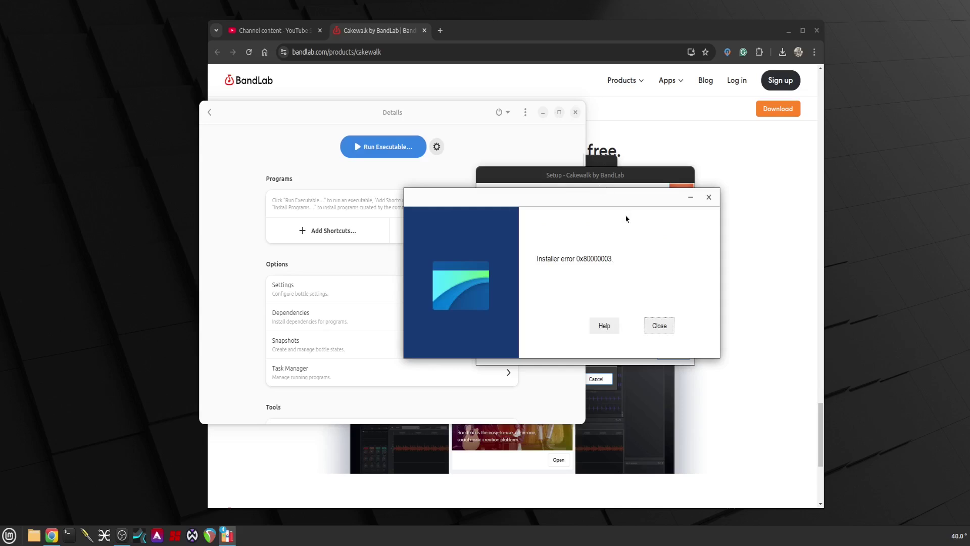
Close the 0x80000003 installer error and untick View Current Release Notes
{"action": "left_click", "coordinate": [660, 327]}
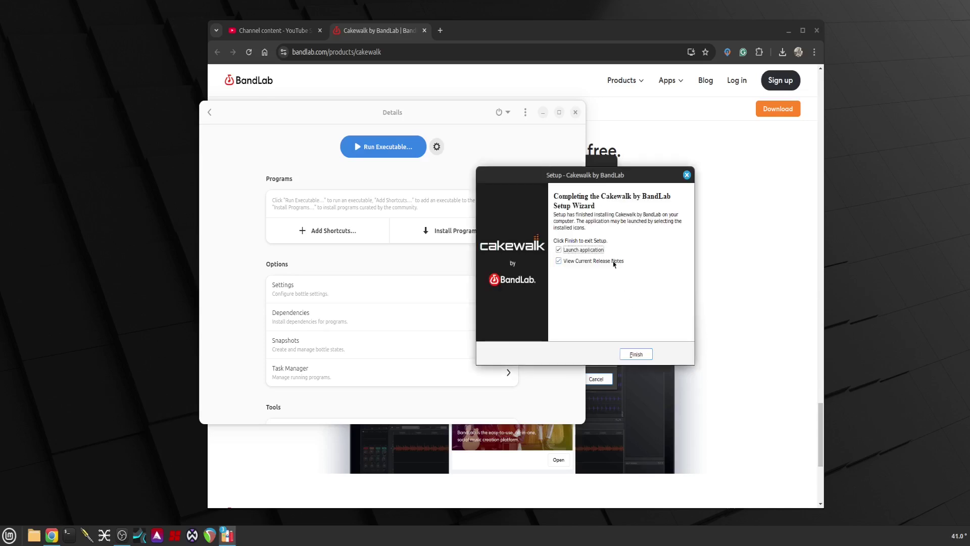
{"action": "left_click", "coordinate": [598, 262]}
Untick 'Launch application' so Cakewalk does not start when setup finishes
{"action": "left_click", "coordinate": [580, 251]}
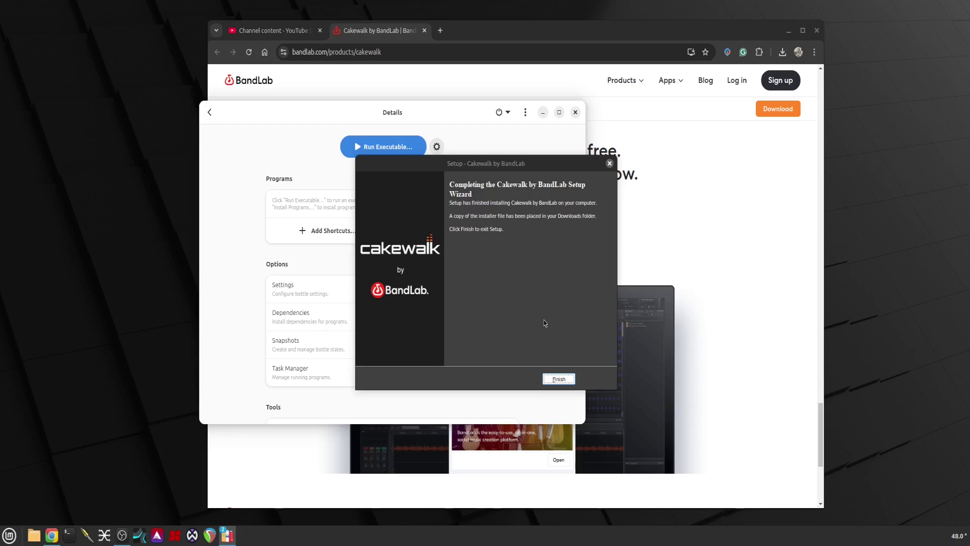
Finish the setup wizard and launch Cakewalk from the bottle's Programs list
{"action": "left_click", "coordinate": [559, 379]}
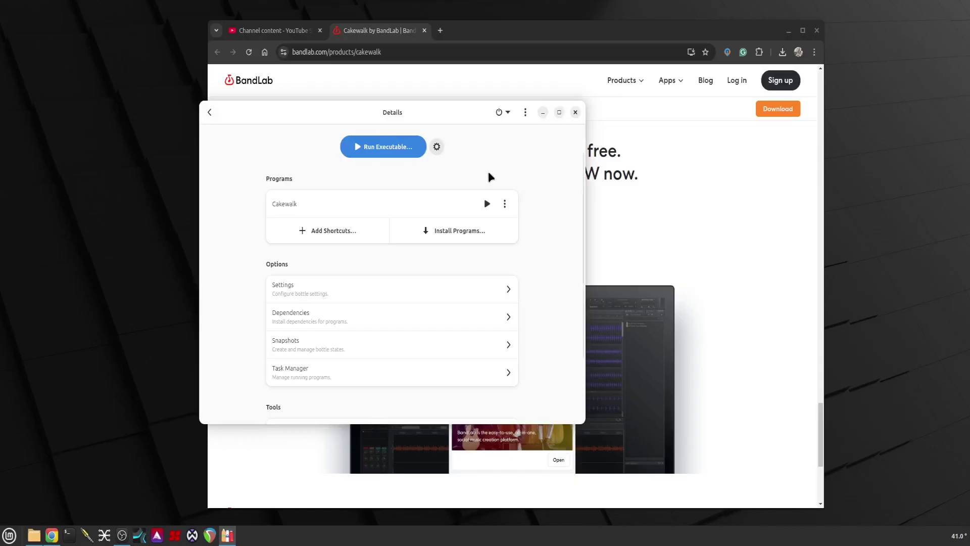
{"action": "left_click", "coordinate": [486, 204]}
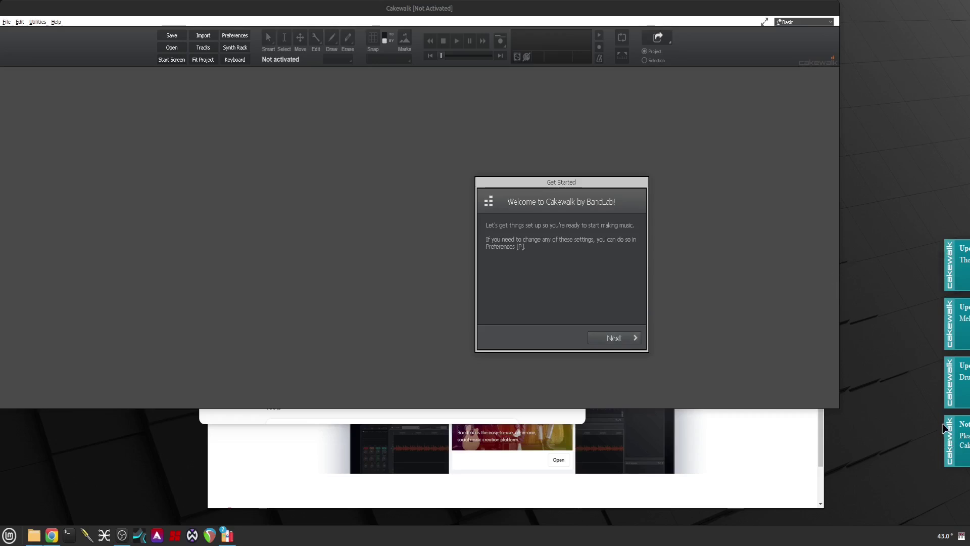
Keep AG06/AG03 Analog Stereo as input, set 48000 Hz sample rate and 24-bit depth, then continue
{"action": "left_click", "coordinate": [614, 338]}
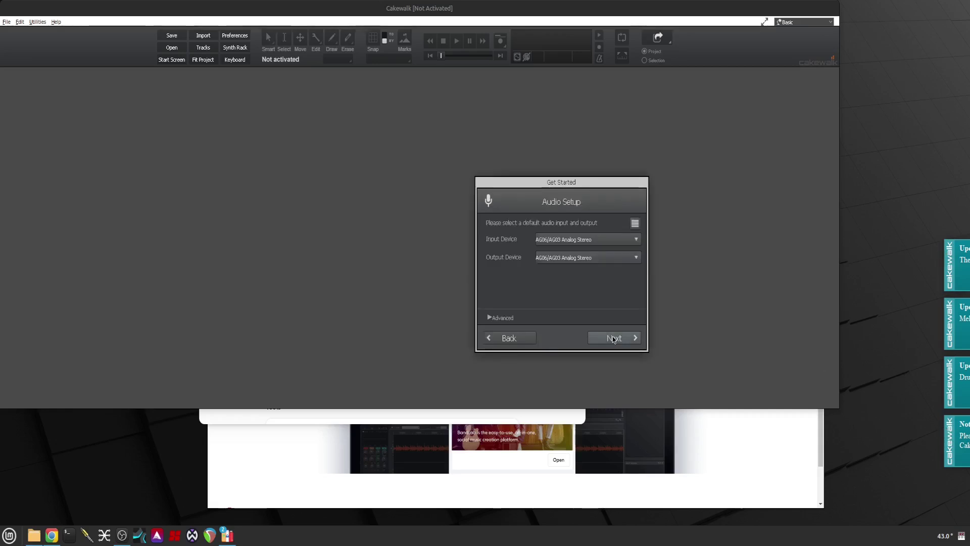
{"action": "left_click", "coordinate": [582, 241]}
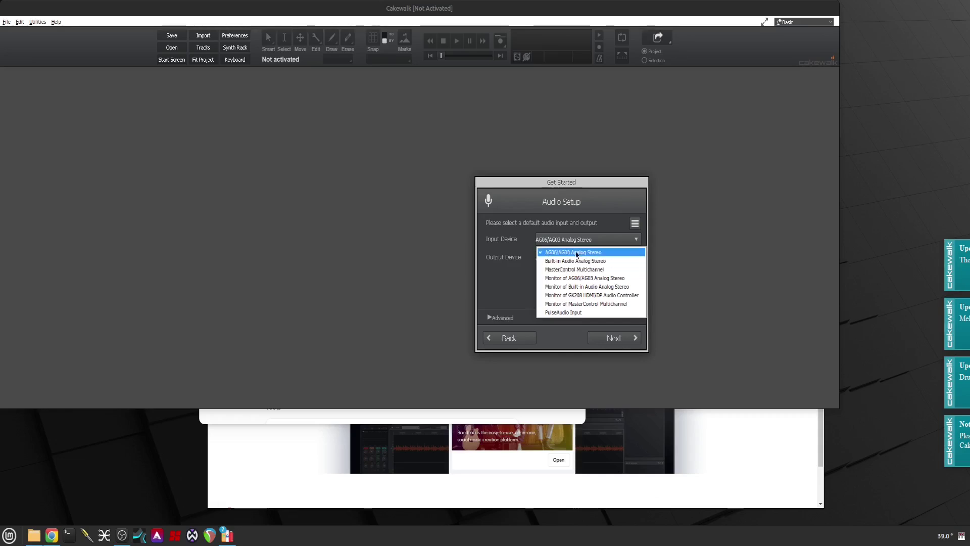
{"action": "left_click", "coordinate": [577, 252]}
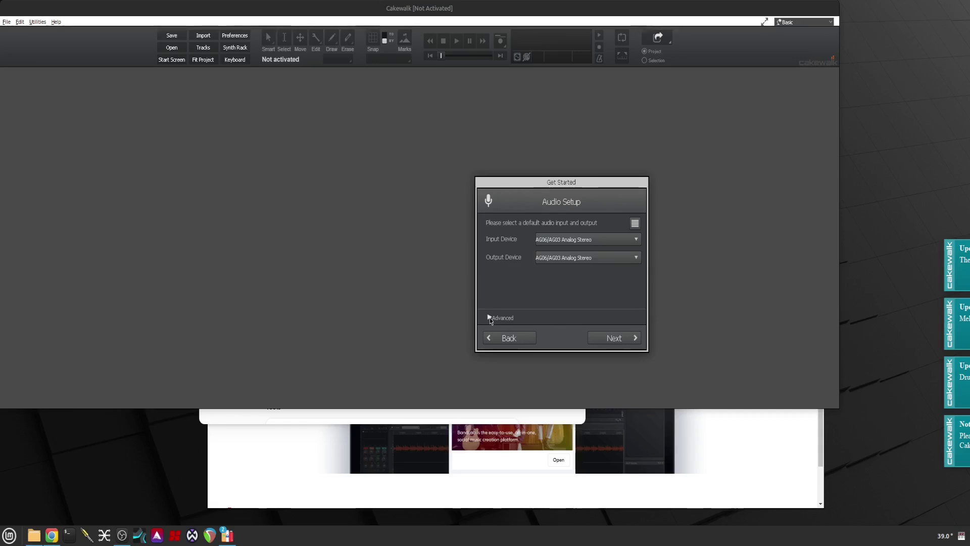
{"action": "left_click", "coordinate": [490, 318]}
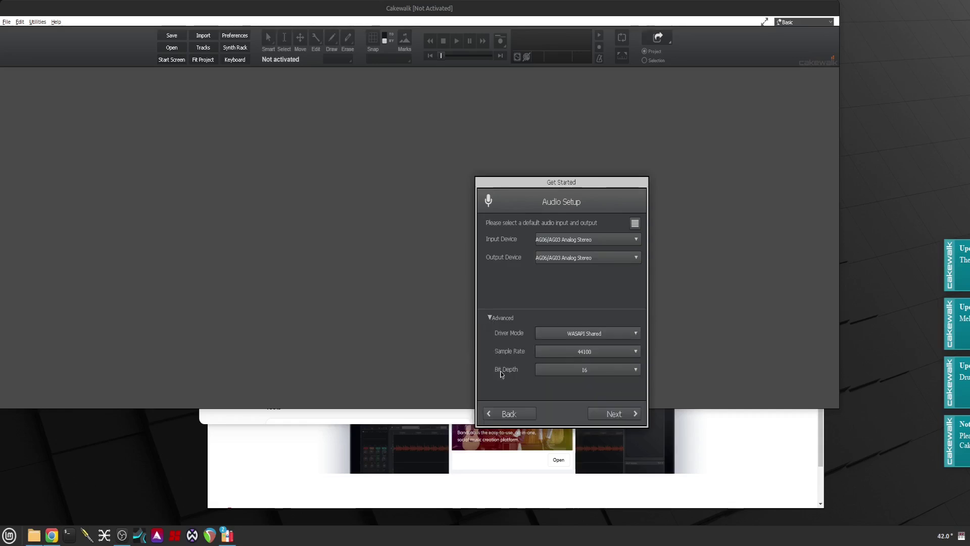
{"action": "left_click", "coordinate": [600, 353]}
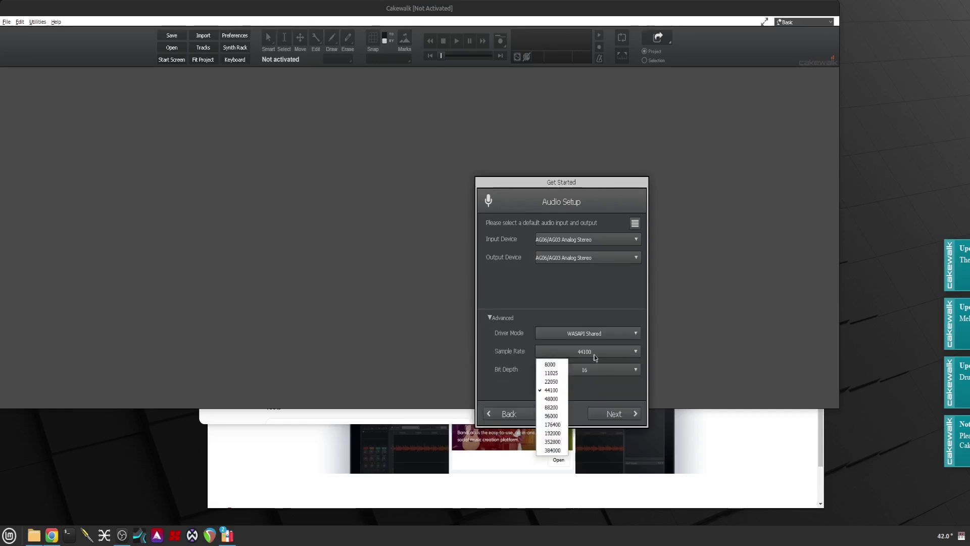
{"action": "left_click", "coordinate": [550, 401]}
{"action": "left_click", "coordinate": [600, 373]}
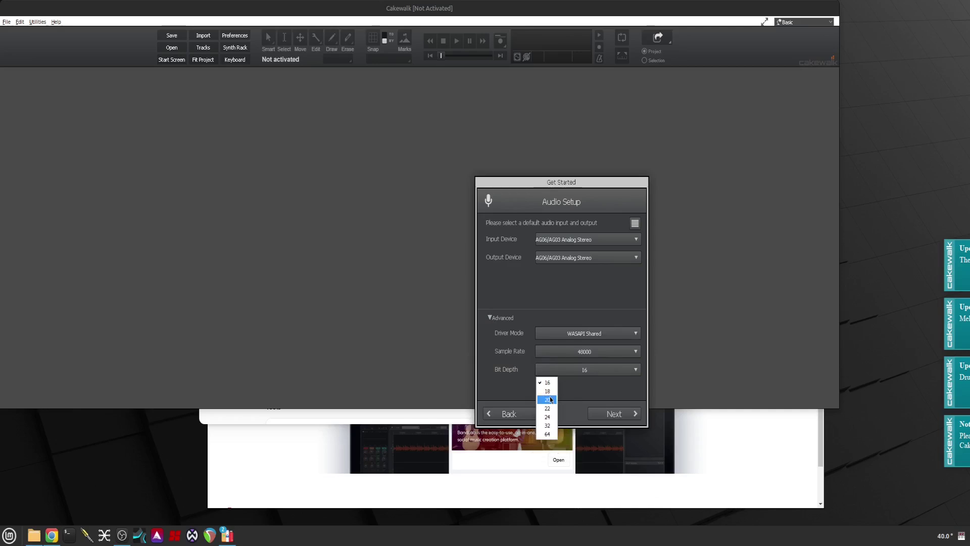
{"action": "left_click", "coordinate": [550, 419]}
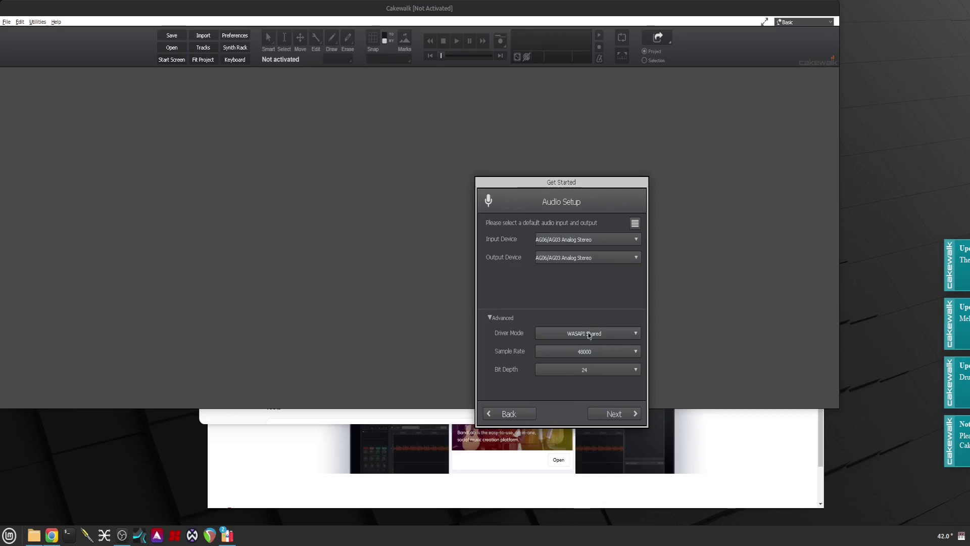
{"action": "left_click", "coordinate": [614, 416]}
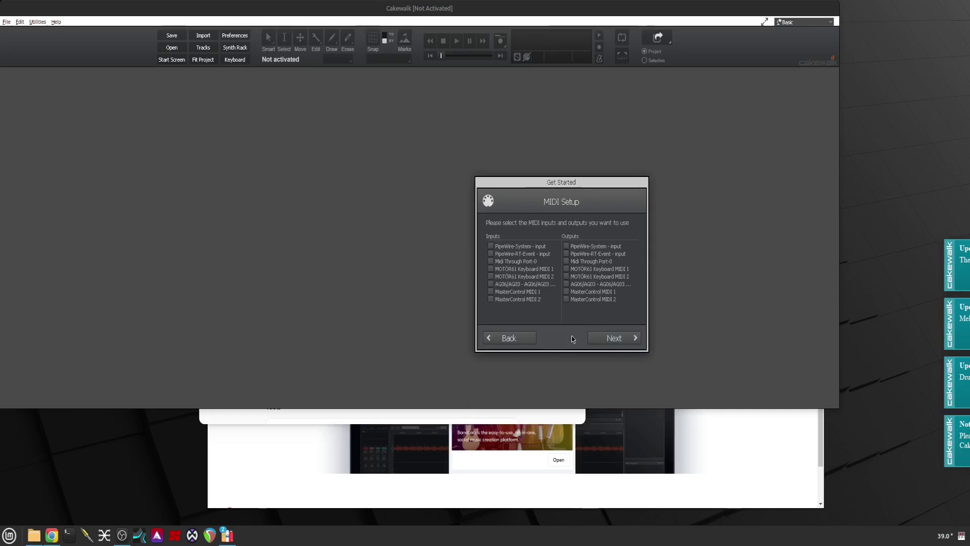
Enable MasterControl MIDI 1 input, keep the Basic workspace, untick analytics, and click Done
{"action": "left_click", "coordinate": [491, 292]}
{"action": "left_click", "coordinate": [614, 339]}
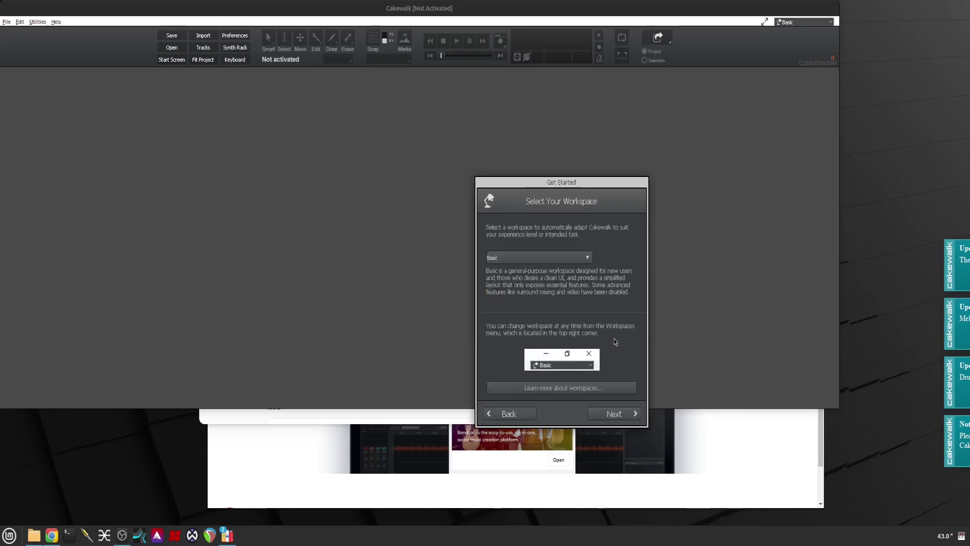
{"action": "left_click", "coordinate": [618, 413]}
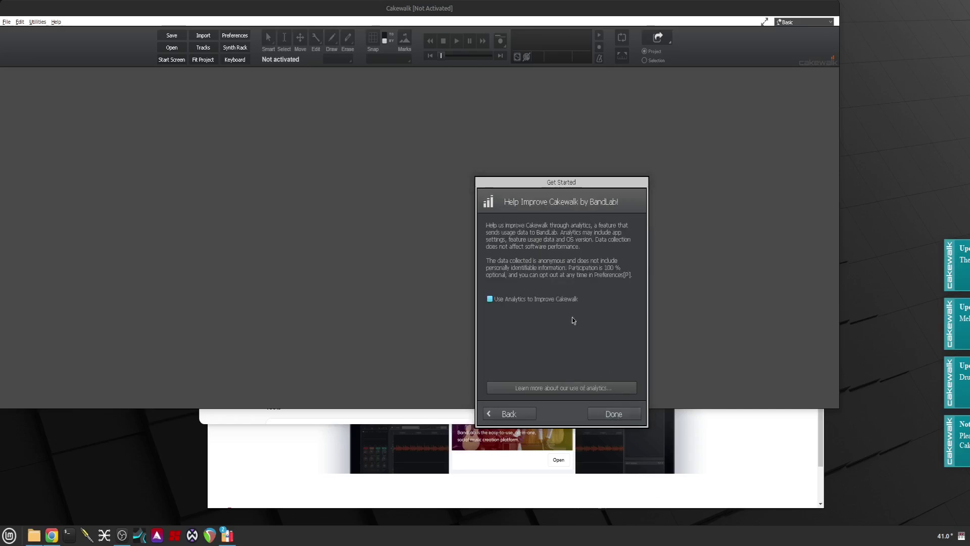
{"action": "left_click", "coordinate": [490, 299]}
{"action": "left_click", "coordinate": [614, 414]}
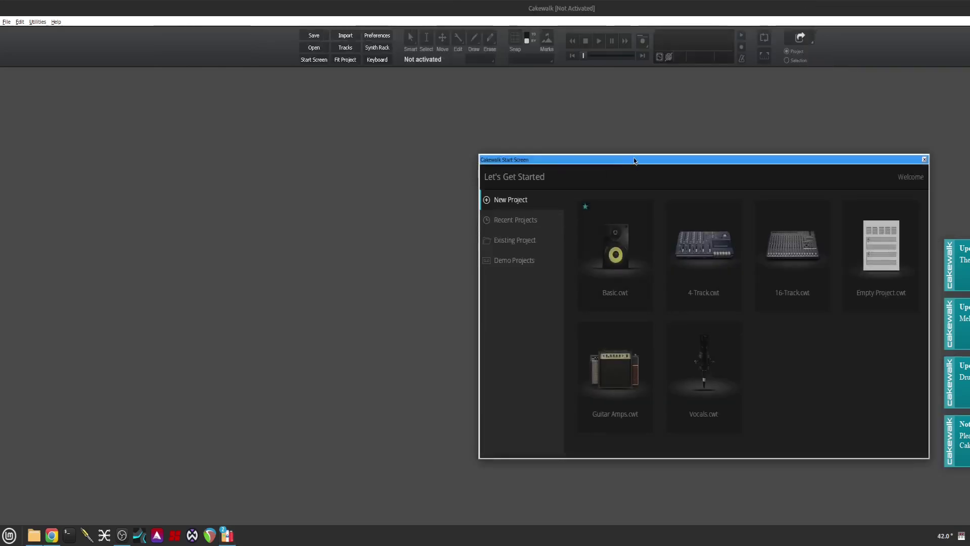
Drag the new-project Start Screen toward the left-centre of the Cakewalk window
{"action": "left_click_drag", "start_coordinate": [634, 161], "coordinate": [320, 121]}
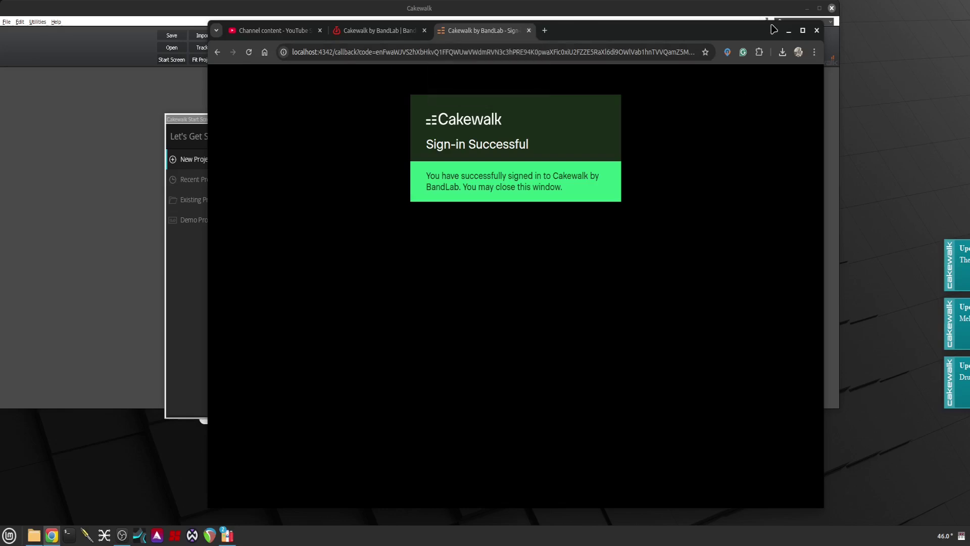
Minimize the Chrome sign-in success page to bring Cakewalk's Start Screen back
{"action": "left_click", "coordinate": [789, 31]}
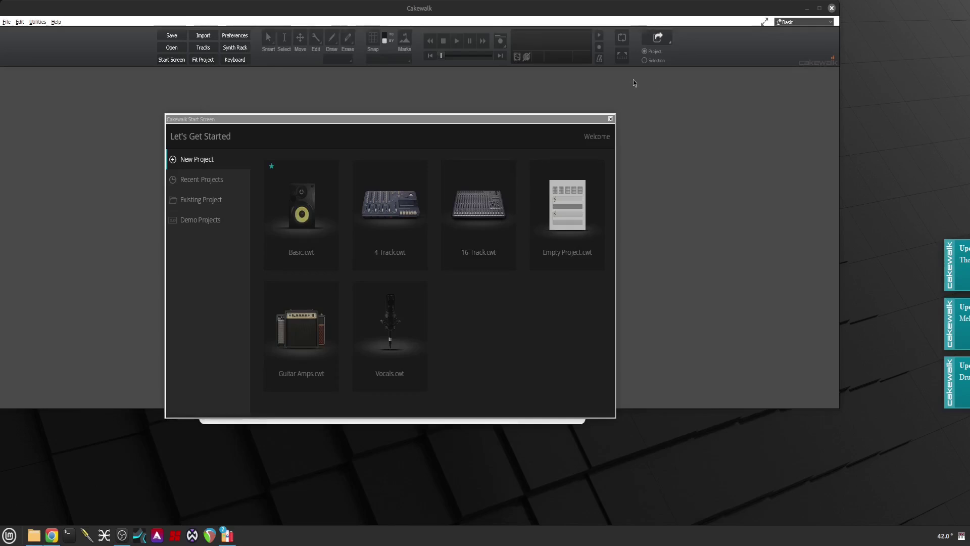
Nudge the Start Screen slightly up and to the right
{"action": "left_click_drag", "start_coordinate": [417, 119], "coordinate": [438, 109]}
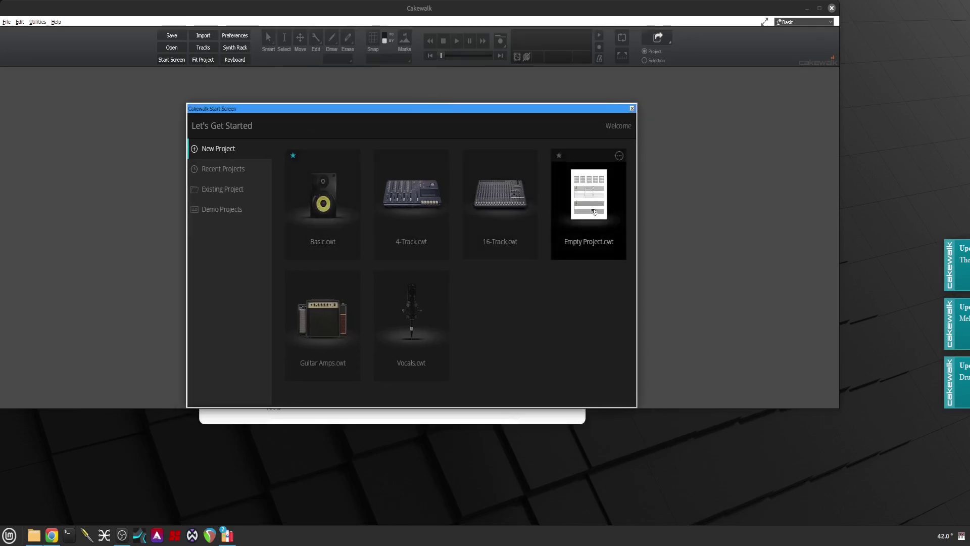
Create a 16-Track.cwt project, enlarge the window to browse its tracks, then try closing Cakewalk
{"action": "left_click", "coordinate": [492, 203]}
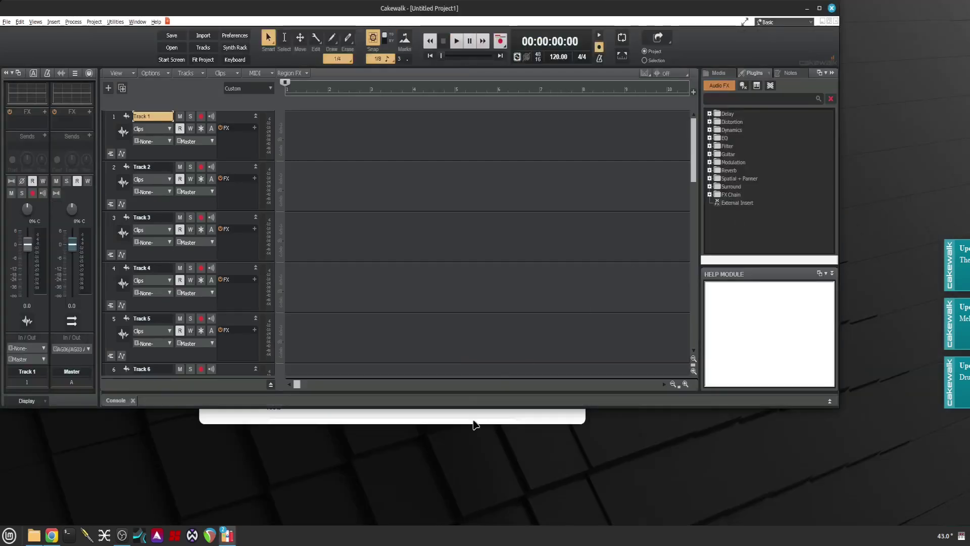
{"action": "left_click_drag", "start_coordinate": [470, 406], "coordinate": [455, 523]}
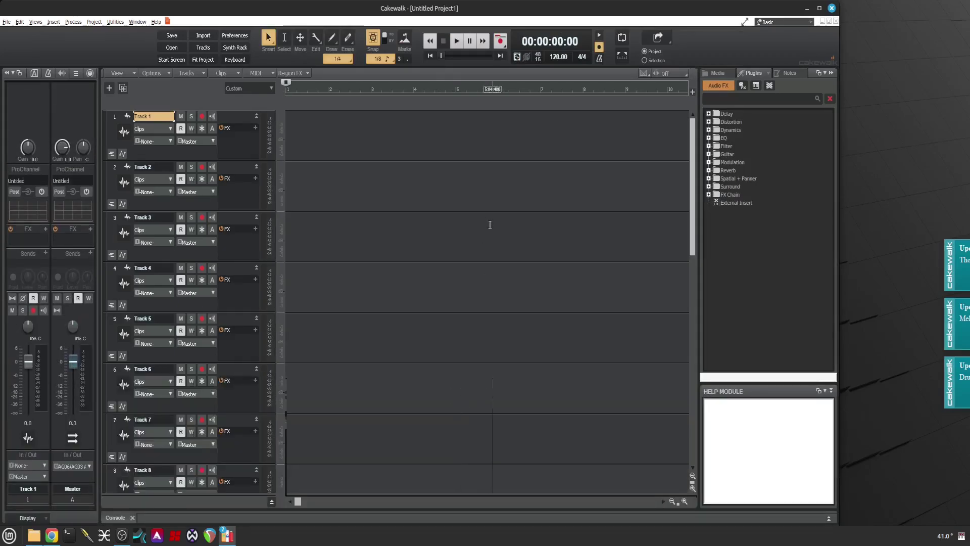
{"action": "scroll", "coordinate": [491, 275], "scroll_direction": "down", "scroll_amount": 5}
{"action": "scroll", "coordinate": [491, 275], "scroll_direction": "down", "scroll_amount": 5}
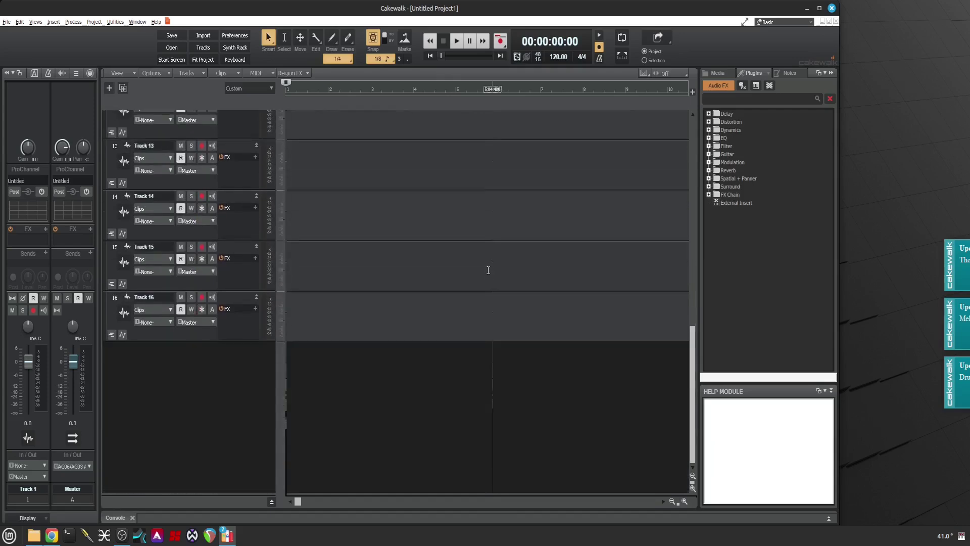
{"action": "scroll", "coordinate": [488, 270], "scroll_direction": "up", "scroll_amount": 10}
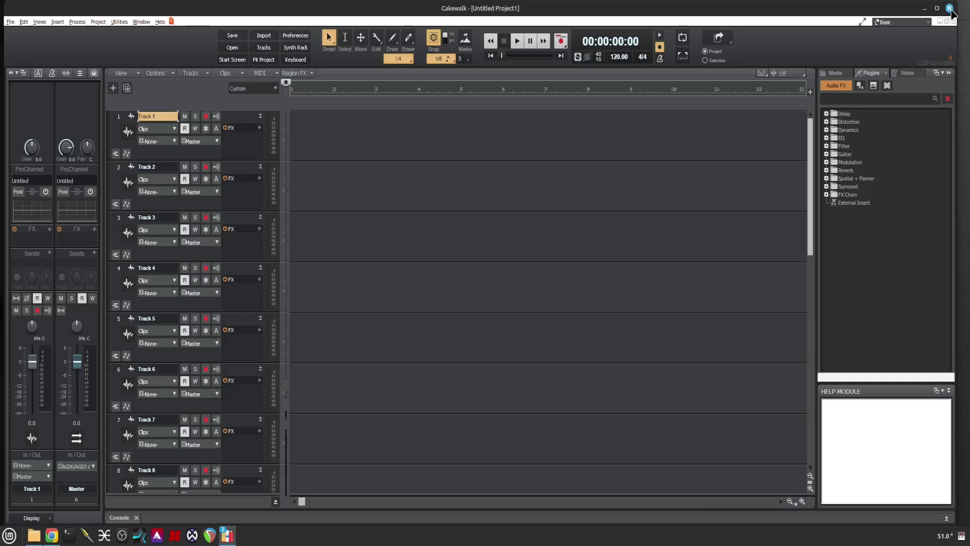
{"action": "left_click", "coordinate": [949, 8]}
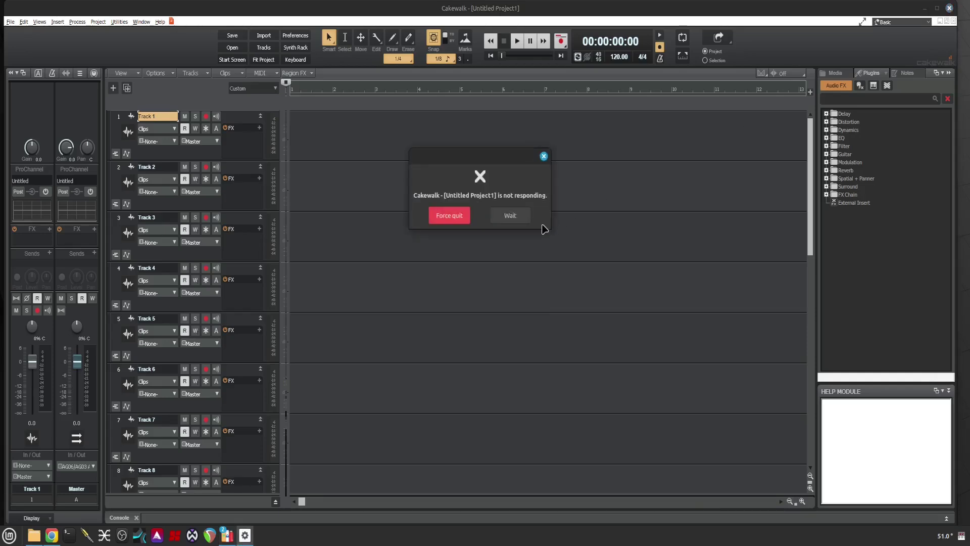
Choose Wait on the not-responding warning, then close Cakewalk
{"action": "left_click", "coordinate": [510, 216]}
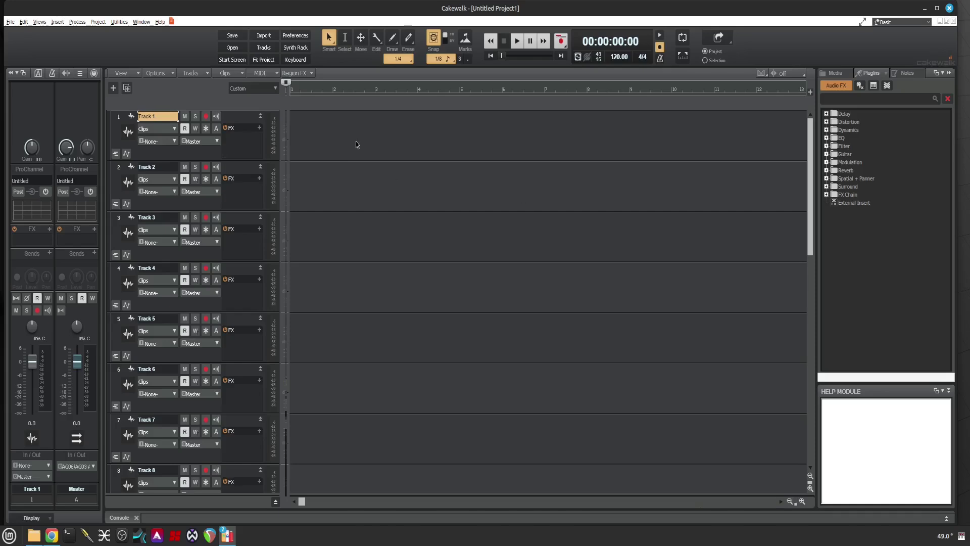
{"action": "left_click", "coordinate": [949, 9]}
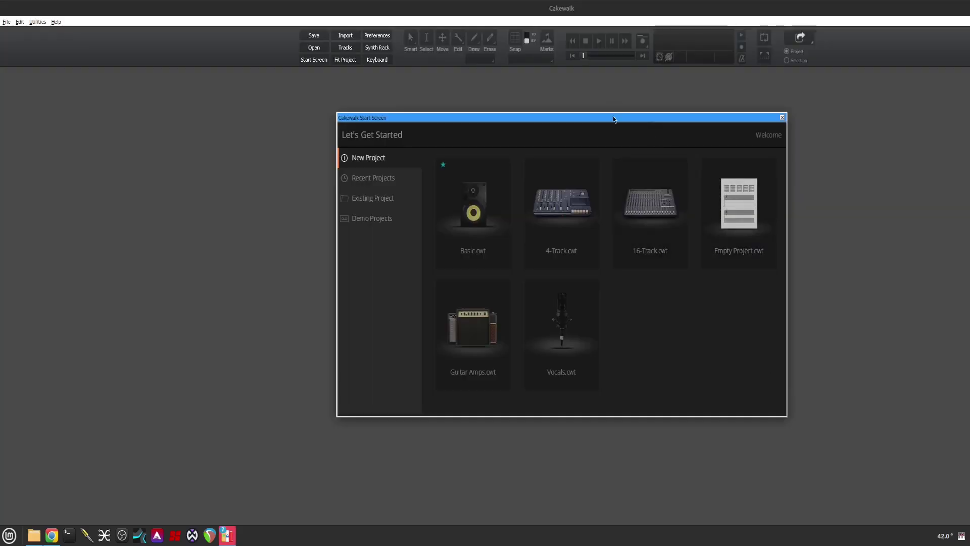
Open a new Empty Project.cwt and enlarge the Cakewalk window taller and wider
{"action": "left_click_drag", "start_coordinate": [613, 119], "coordinate": [501, 105]}
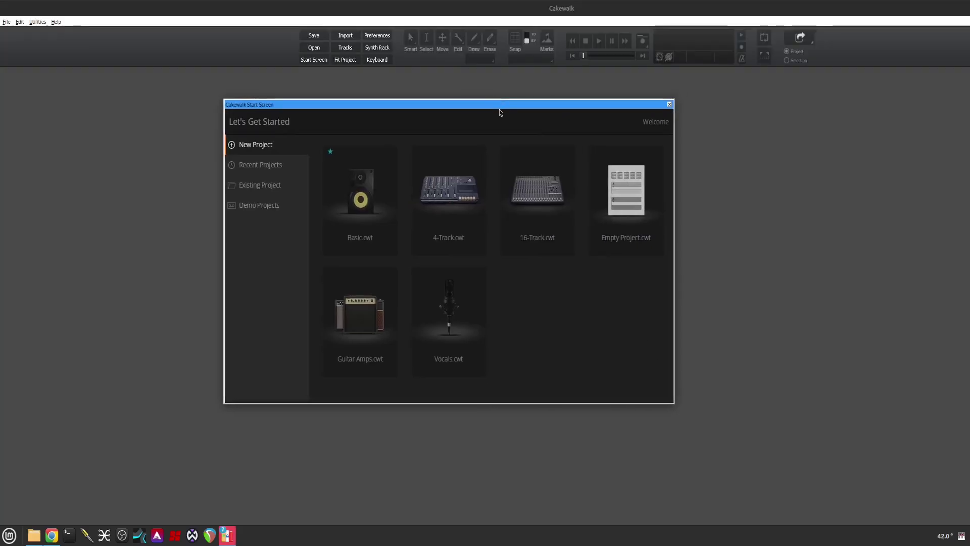
{"action": "left_click", "coordinate": [631, 197]}
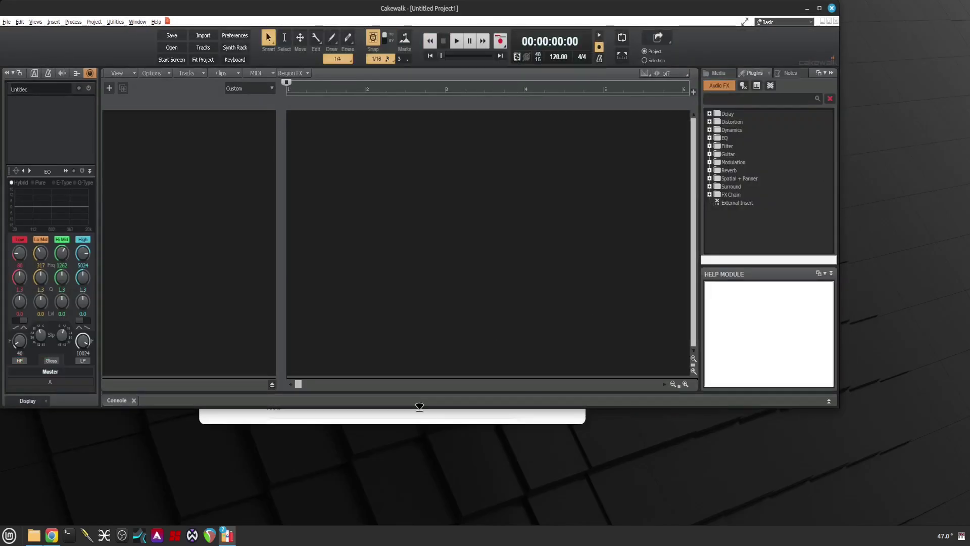
{"action": "left_click_drag", "start_coordinate": [420, 408], "coordinate": [403, 510]}
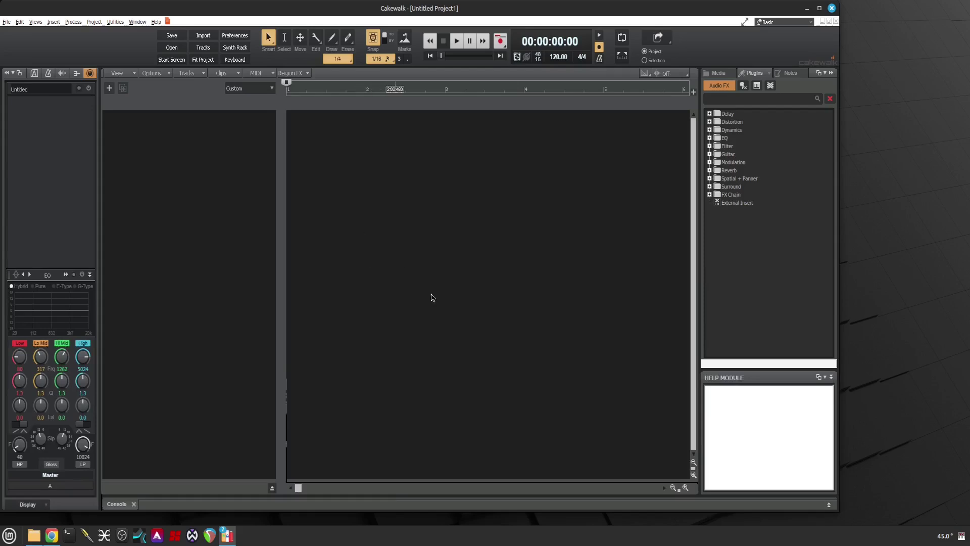
{"action": "left_click_drag", "start_coordinate": [837, 439], "coordinate": [925, 444]}
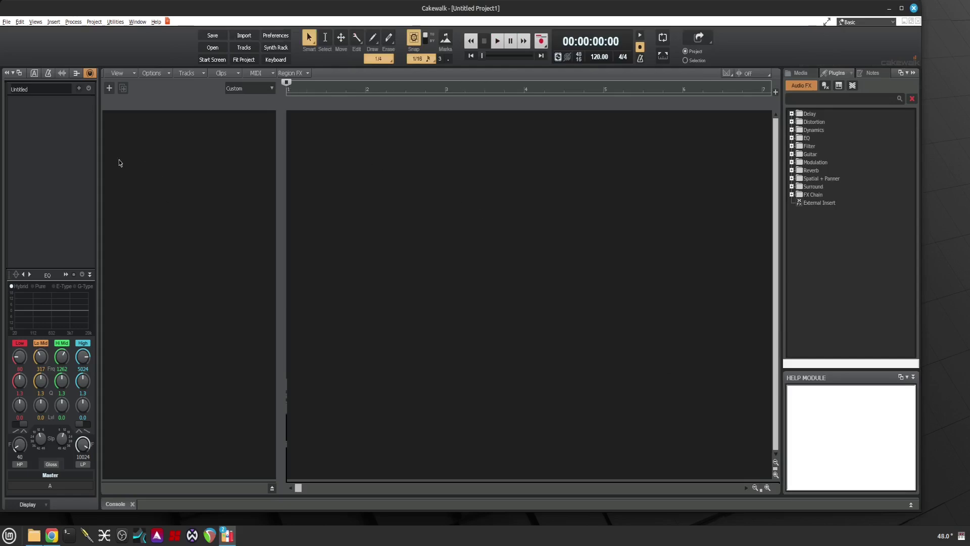
Show the track strips and create an audio track with AG06/AG03 Analog Stereo S input, then expand Track 1
{"action": "left_click", "coordinate": [61, 74]}
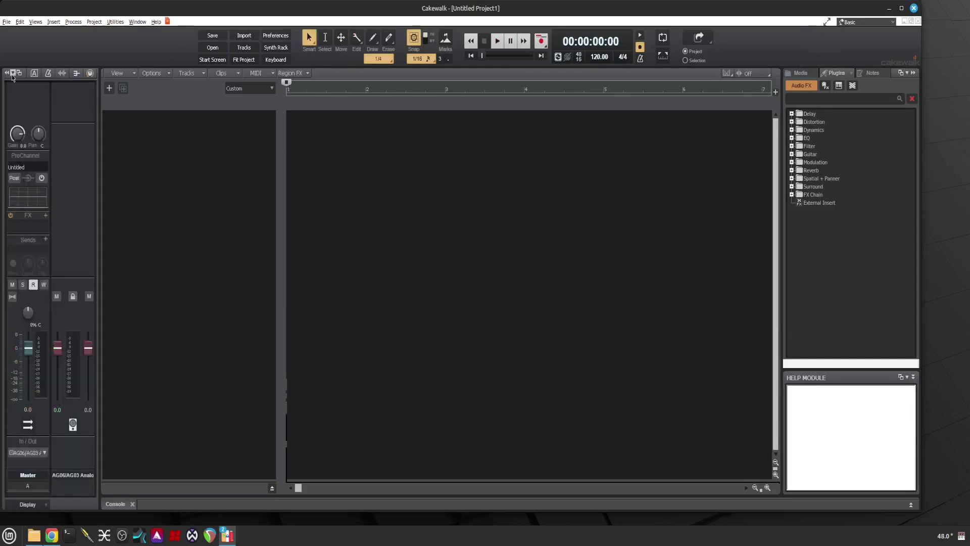
{"action": "left_click", "coordinate": [108, 90]}
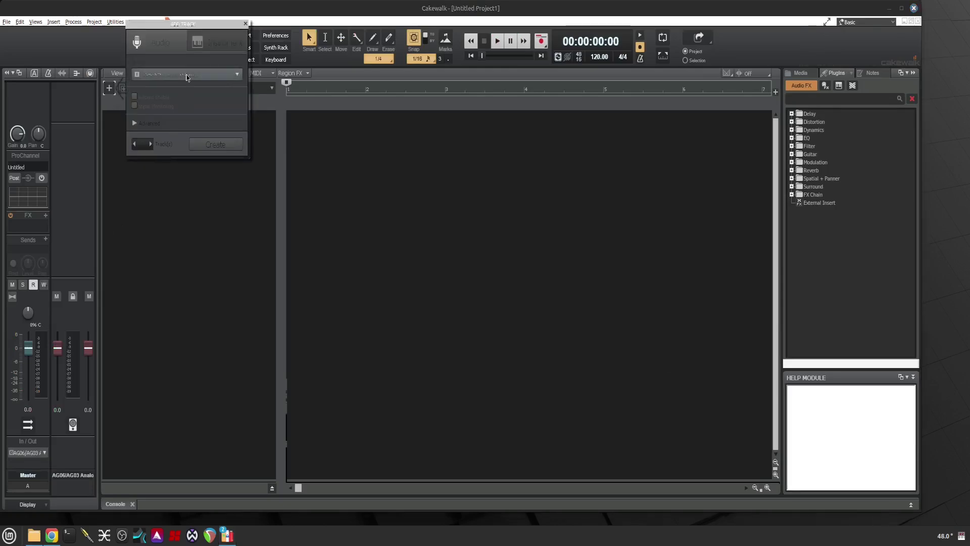
{"action": "left_click", "coordinate": [186, 75]}
{"action": "mouse_move", "coordinate": [184, 96]}
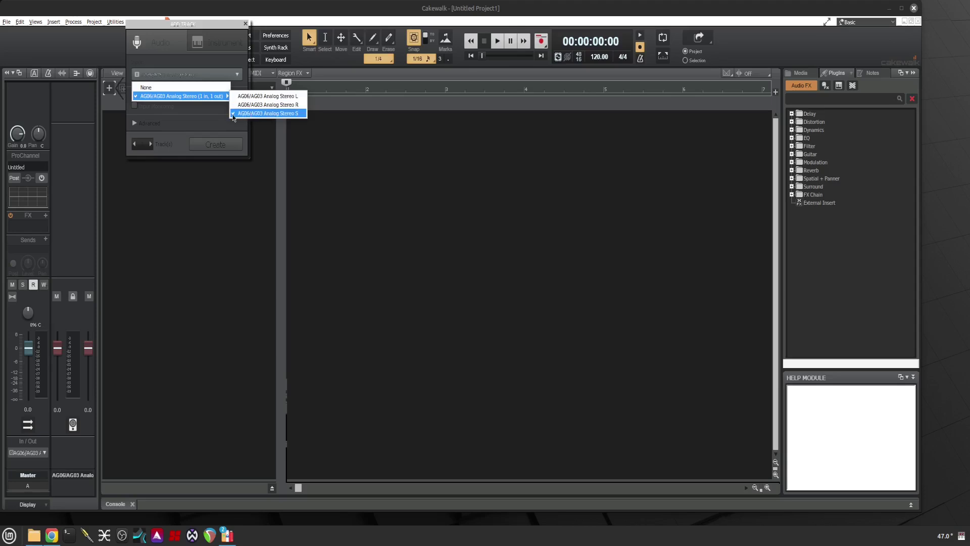
{"action": "left_click", "coordinate": [234, 114]}
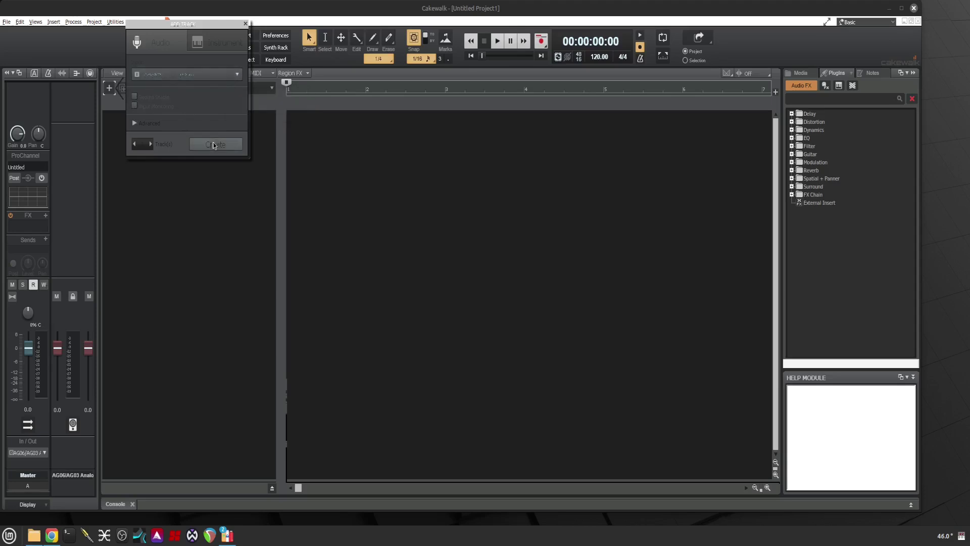
{"action": "left_click", "coordinate": [214, 145]}
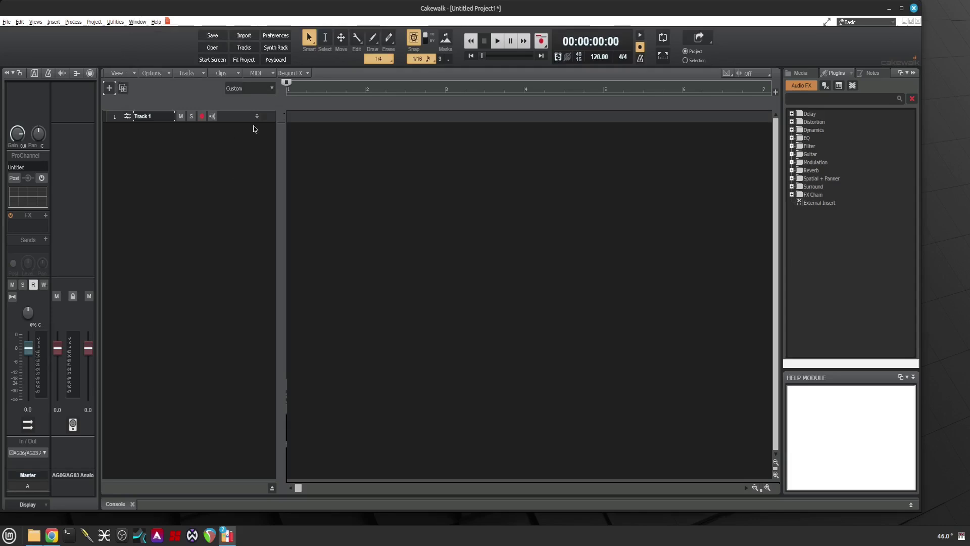
{"action": "left_click", "coordinate": [257, 116]}
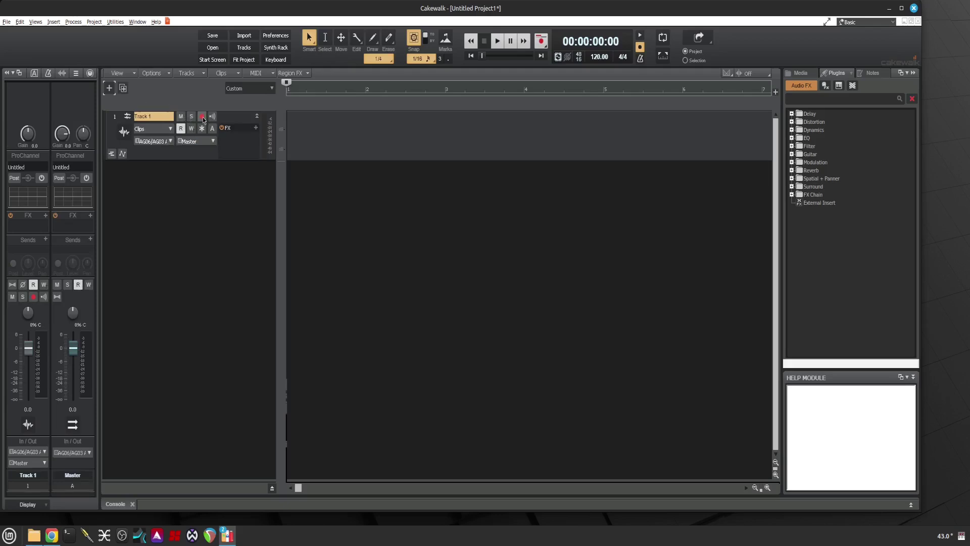
Arm Track 1 with input echo on and record a short take as Record 1
{"action": "left_click", "coordinate": [201, 116]}
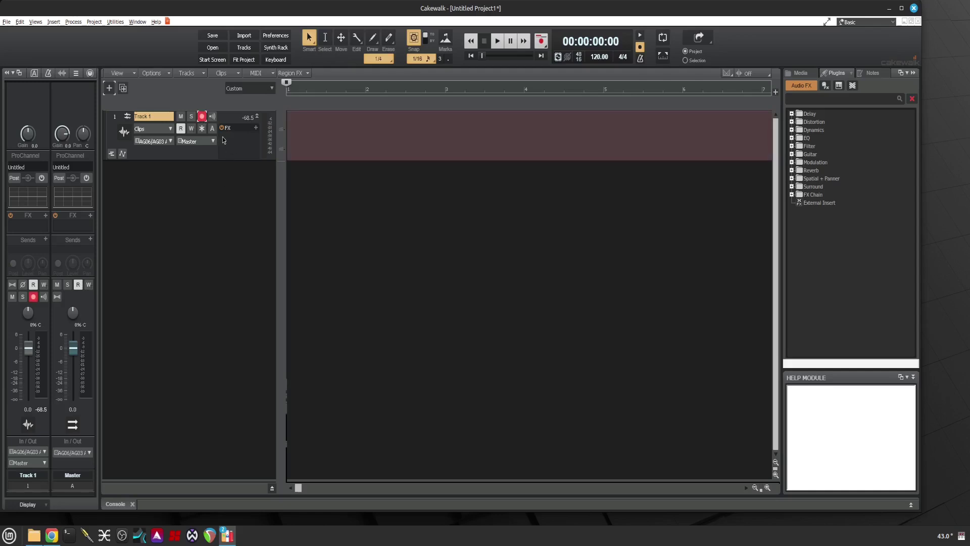
{"action": "left_click", "coordinate": [212, 118]}
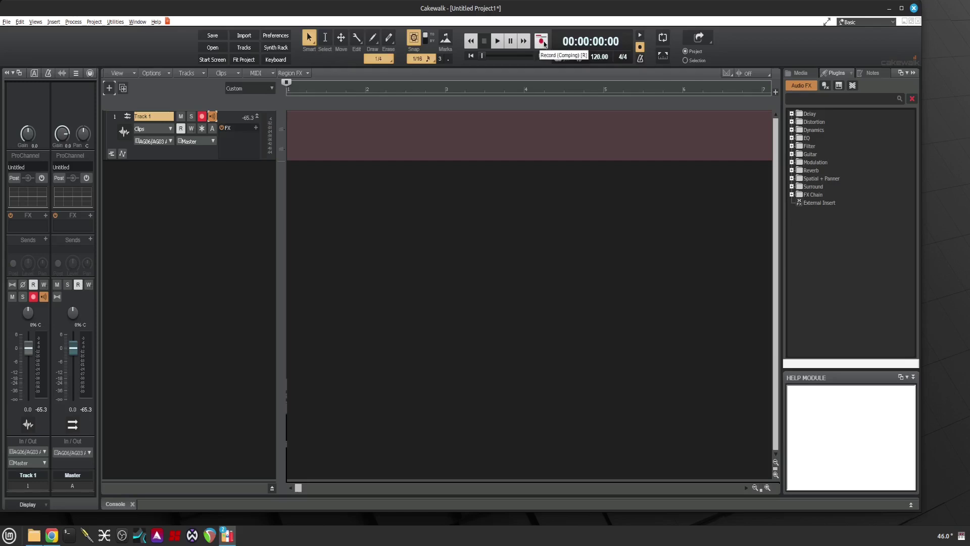
{"action": "left_click", "coordinate": [544, 45]}
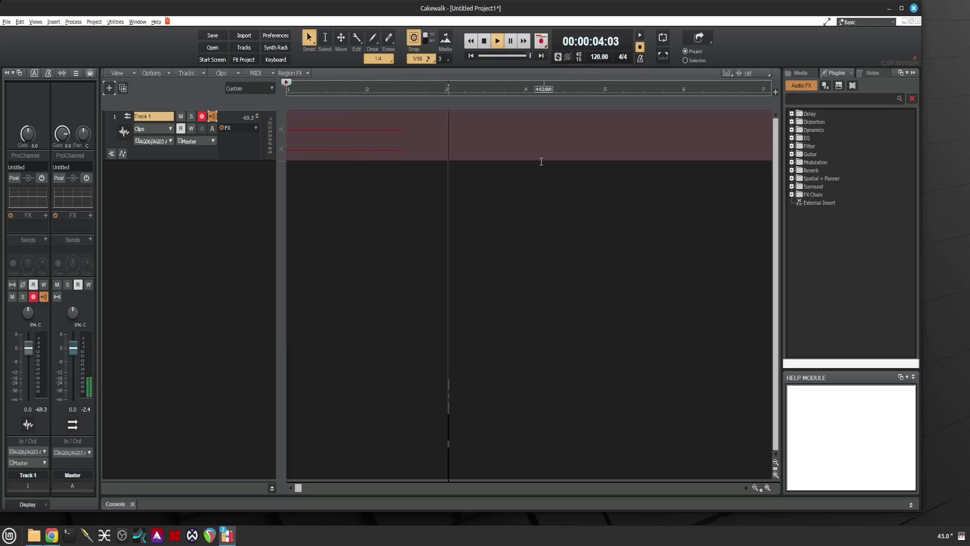
{"action": "key", "text": "space"}
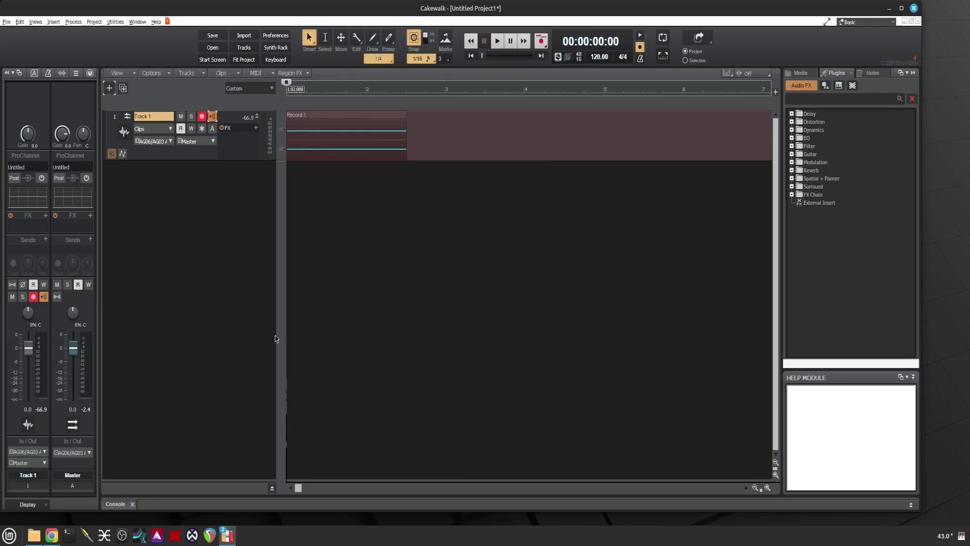
Open Preferences in advanced view and go to the Playback and Recording page
{"action": "left_click", "coordinate": [115, 22]}
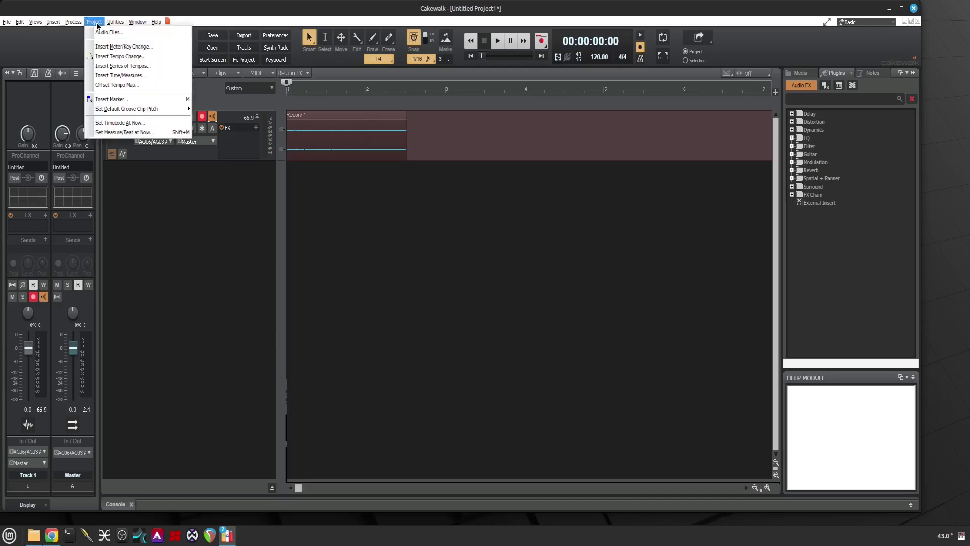
{"action": "mouse_move", "coordinate": [19, 21]}
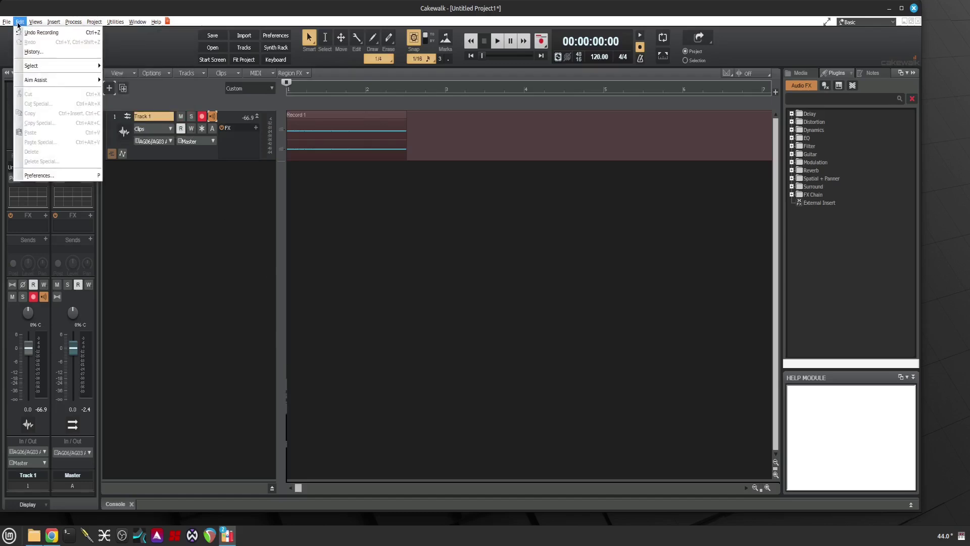
{"action": "left_click", "coordinate": [38, 174]}
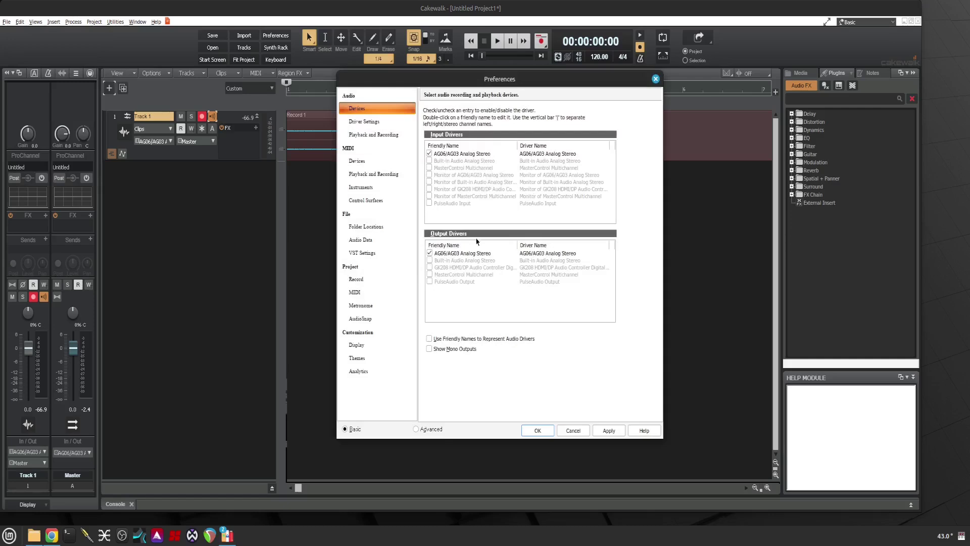
{"action": "left_click", "coordinate": [364, 123]}
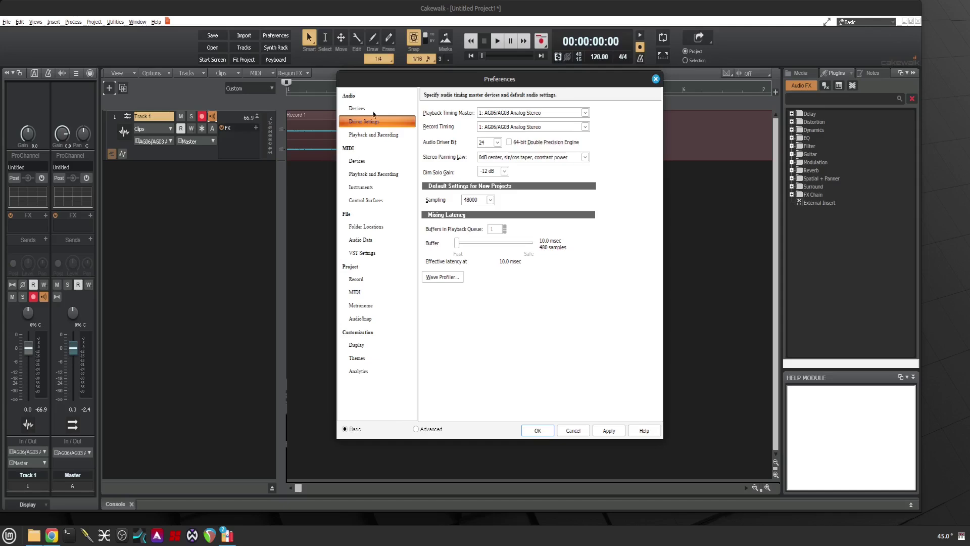
{"action": "left_click", "coordinate": [429, 428]}
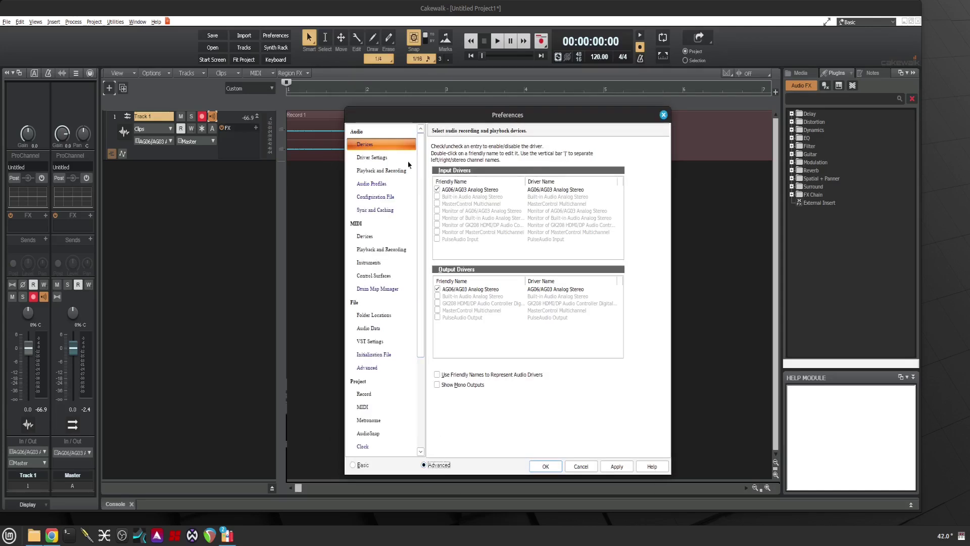
{"action": "left_click", "coordinate": [378, 161]}
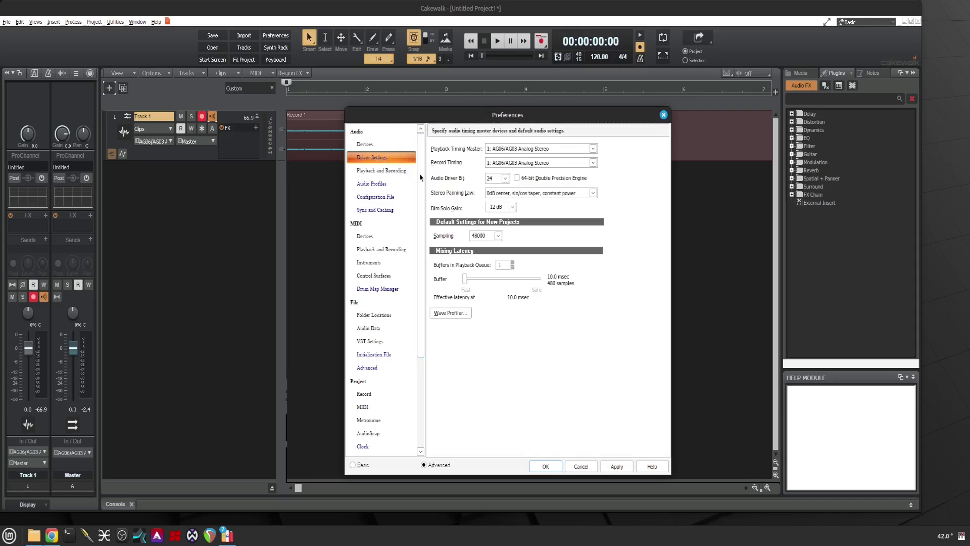
{"action": "left_click", "coordinate": [369, 147]}
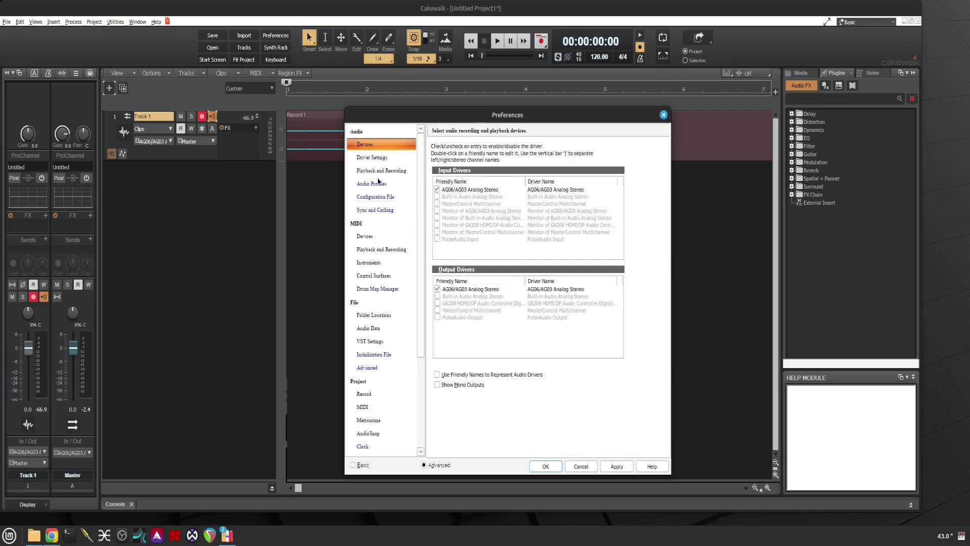
{"action": "left_click", "coordinate": [378, 173]}
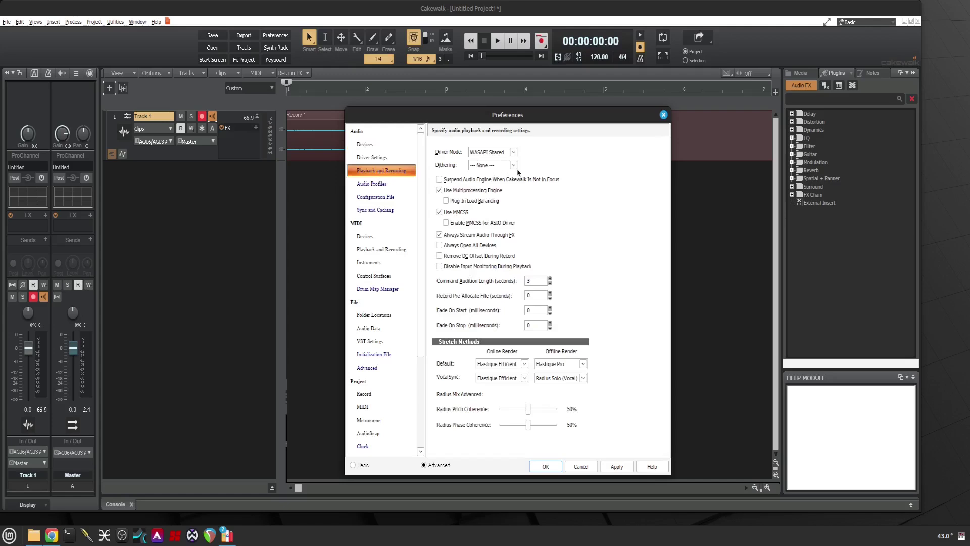
Try the ASIO driver mode and review its driver settings and device pages
{"action": "left_click", "coordinate": [513, 152]}
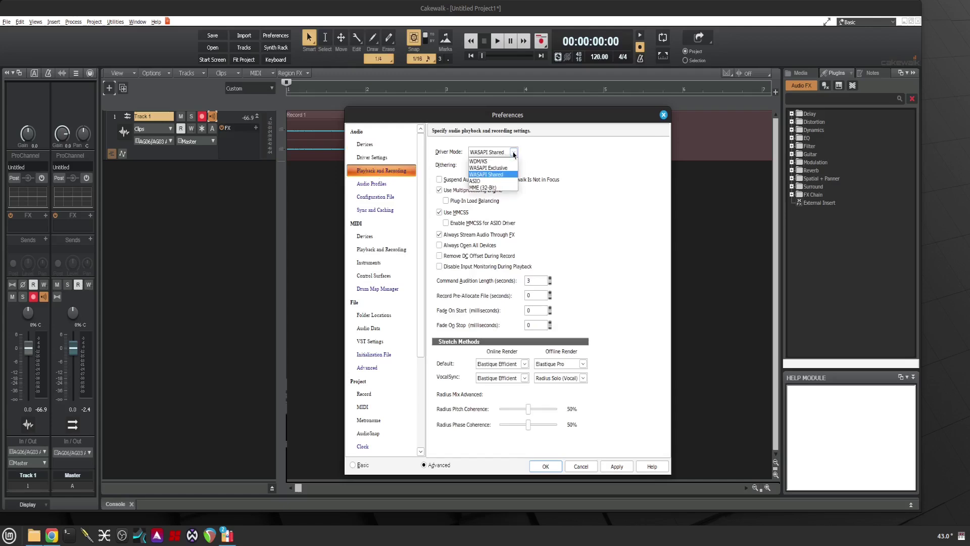
{"action": "left_click", "coordinate": [490, 181]}
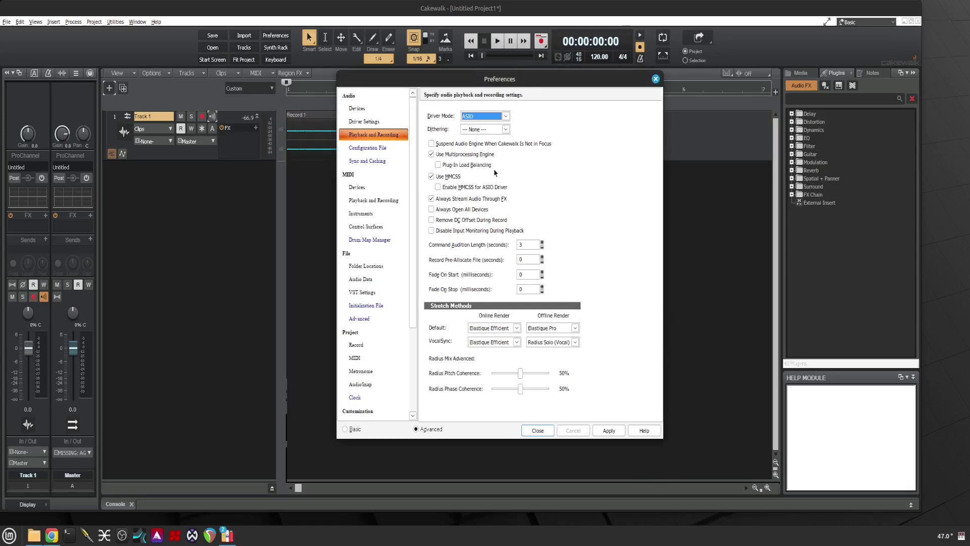
{"action": "left_click", "coordinate": [371, 123]}
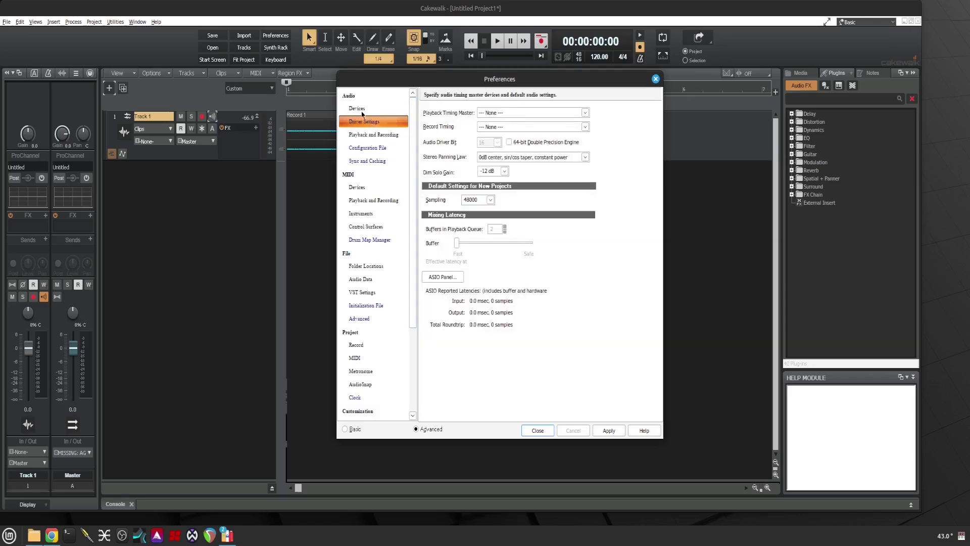
{"action": "left_click", "coordinate": [362, 112]}
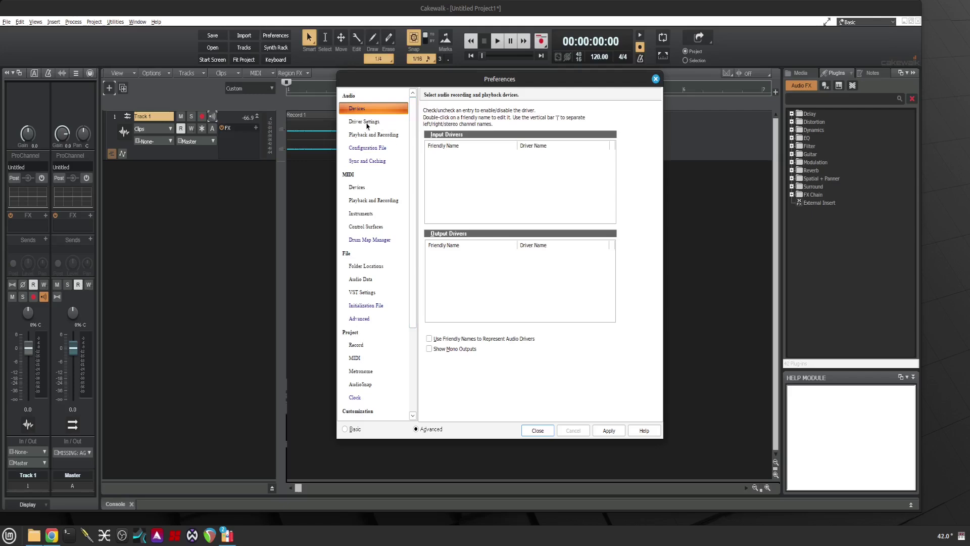
{"action": "left_click", "coordinate": [367, 124]}
{"action": "left_click", "coordinate": [372, 135]}
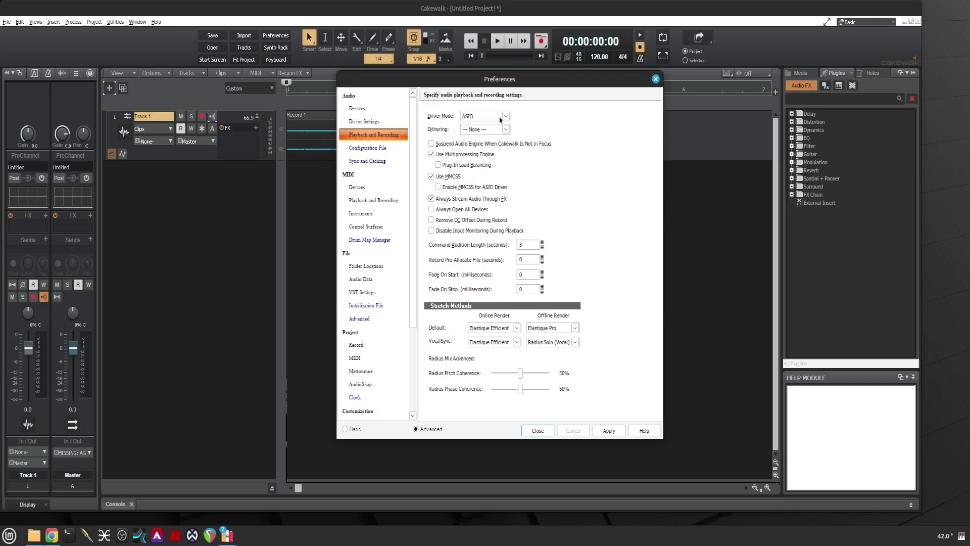
Switch the driver mode to WASAPI Shared, confirm the AG06/AG03 devices, and apply
{"action": "left_click", "coordinate": [500, 119]}
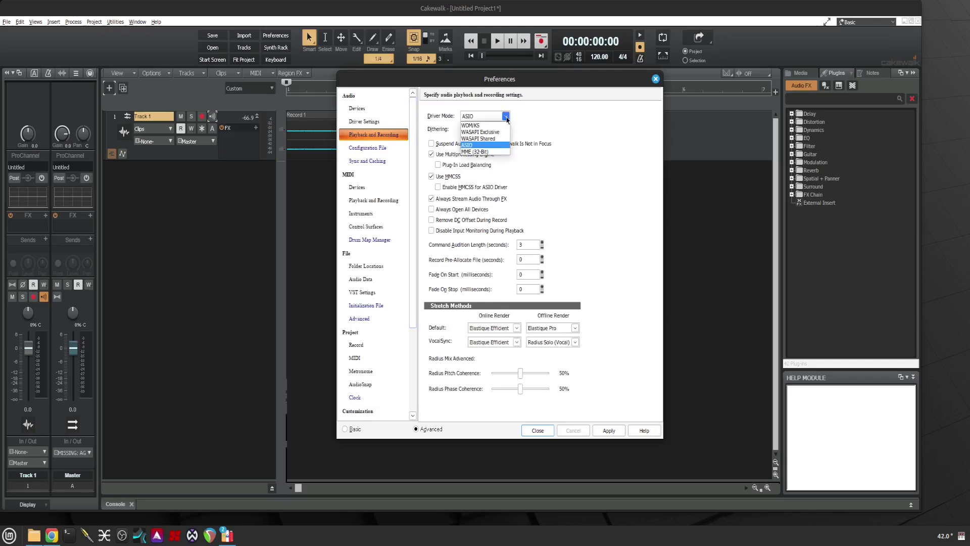
{"action": "left_click", "coordinate": [495, 142]}
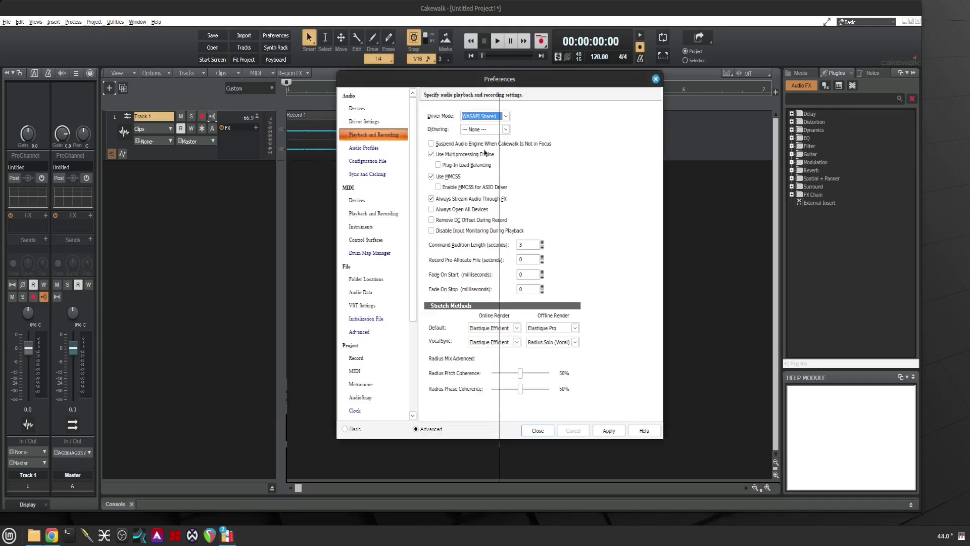
{"action": "left_click", "coordinate": [366, 122]}
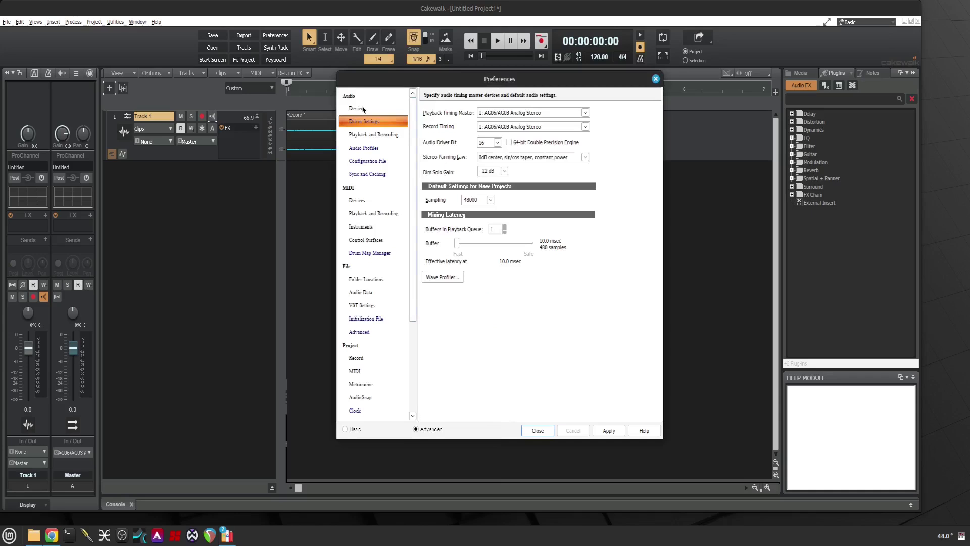
{"action": "left_click", "coordinate": [362, 109]}
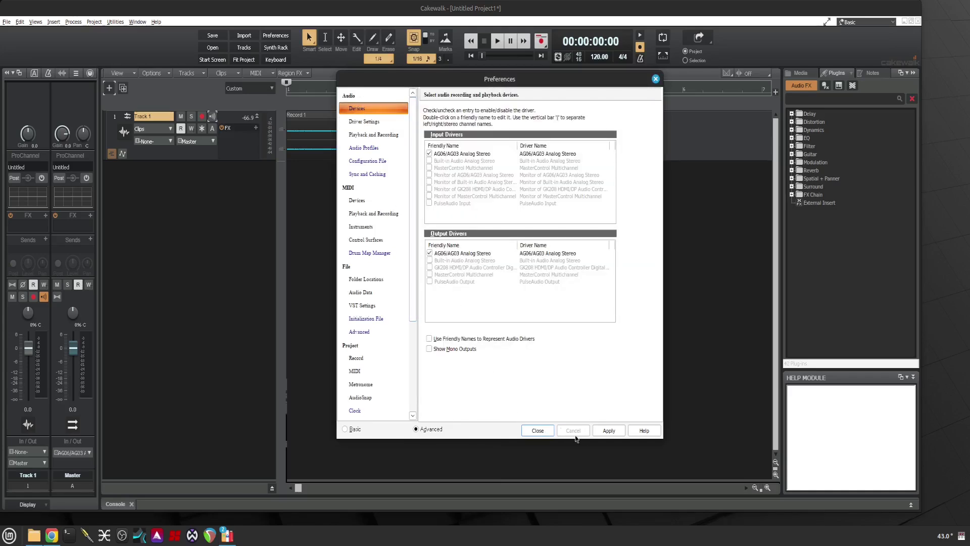
{"action": "left_click", "coordinate": [609, 431]}
Close Preferences, delete the Record 1 clip, and record a roughly 10-second Record 2 on armed Track 1
{"action": "left_click", "coordinate": [538, 431]}
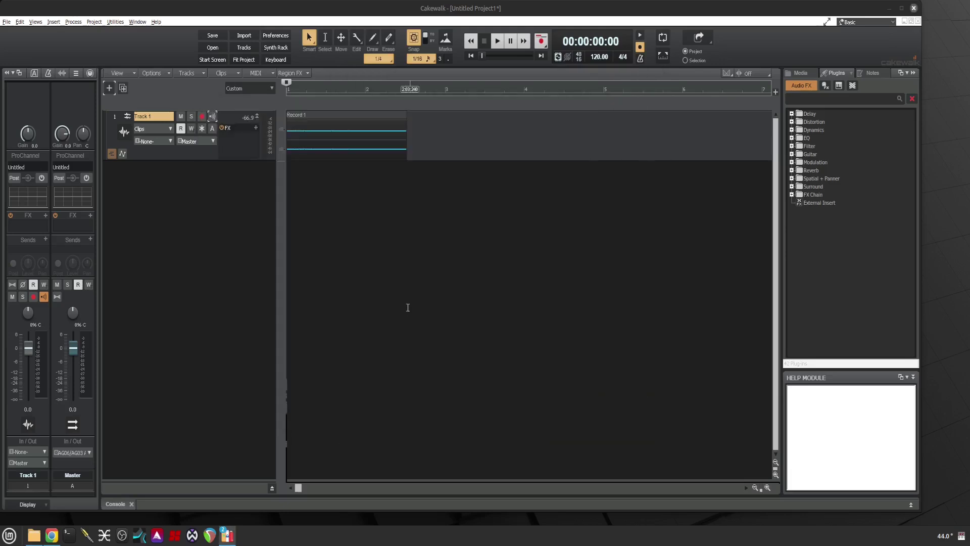
{"action": "left_click", "coordinate": [202, 119]}
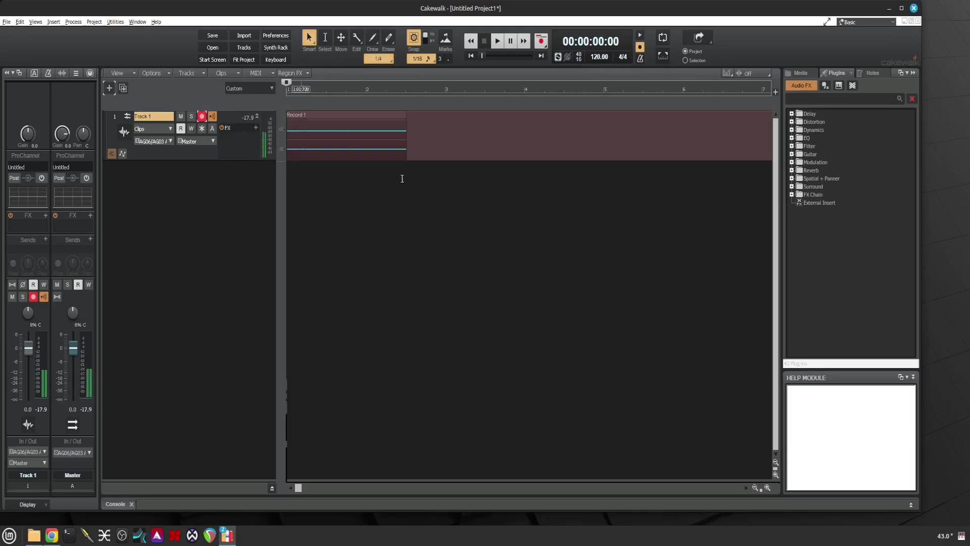
{"action": "left_click", "coordinate": [372, 117]}
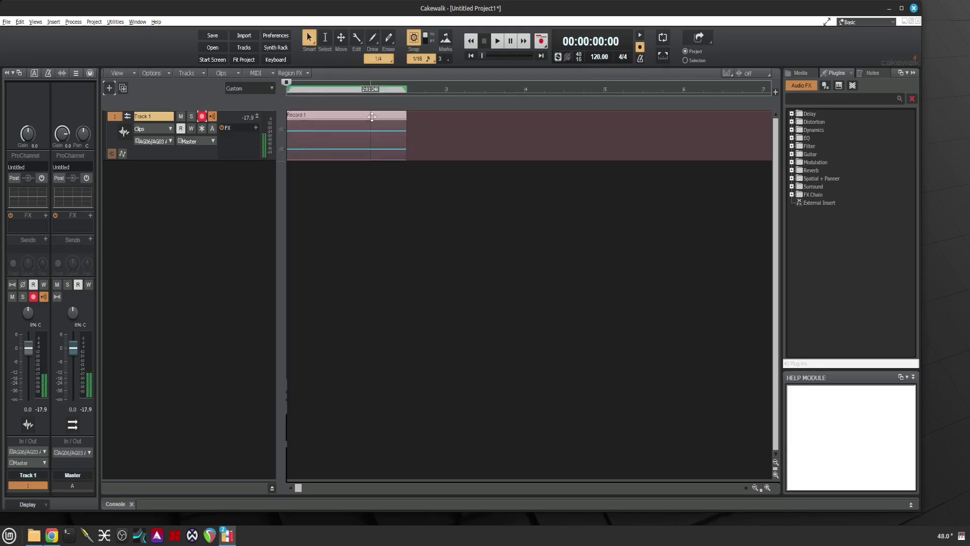
{"action": "key", "text": "Delete"}
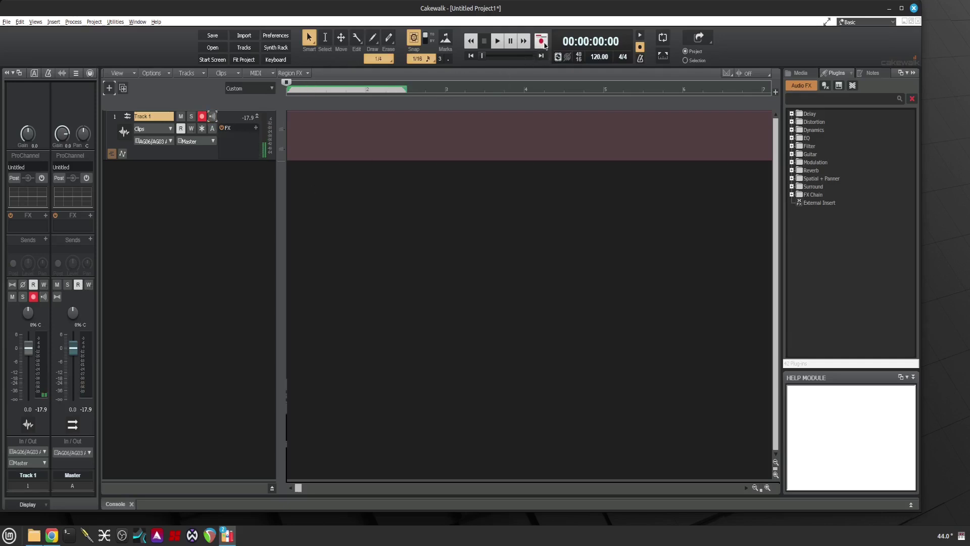
{"action": "left_click", "coordinate": [540, 42]}
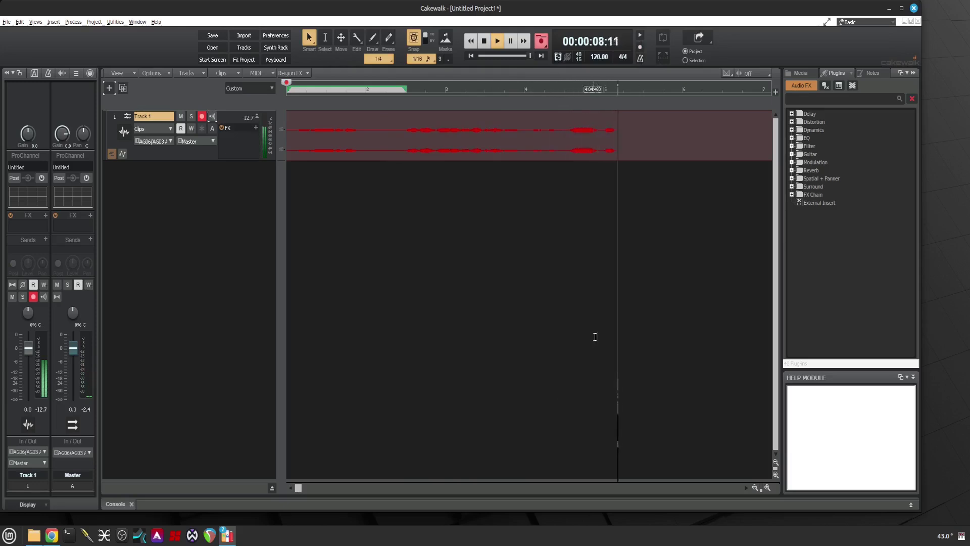
{"action": "left_click", "coordinate": [484, 42]}
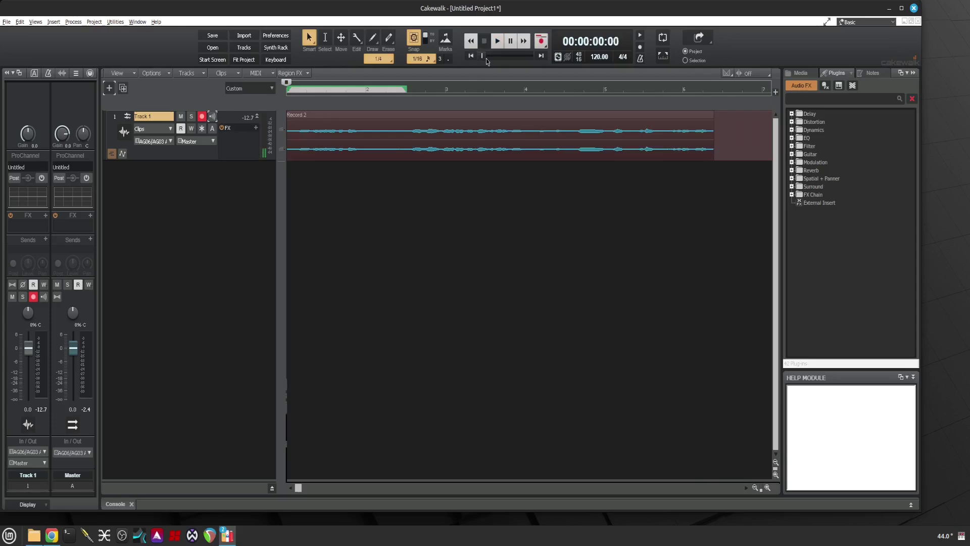
{"action": "left_click", "coordinate": [497, 42]}
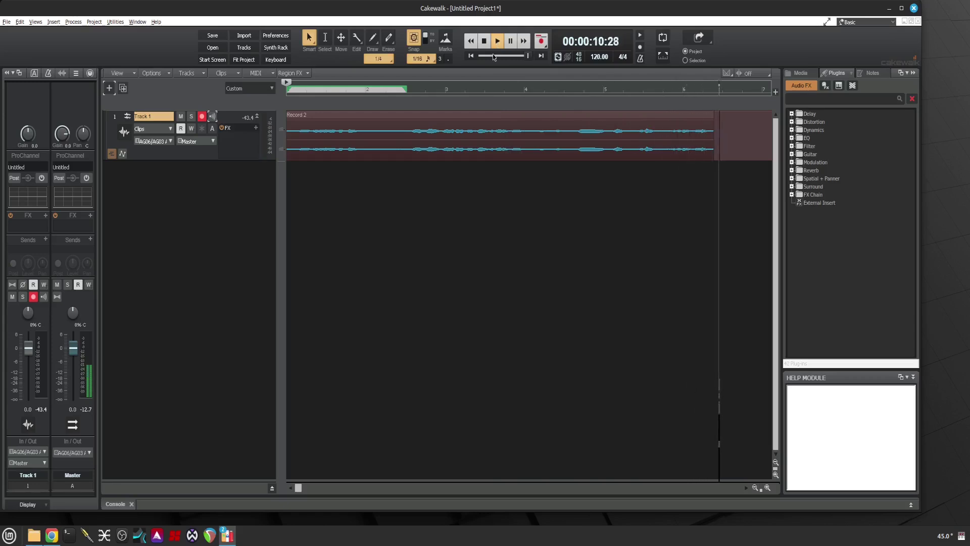
{"action": "left_click", "coordinate": [484, 42]}
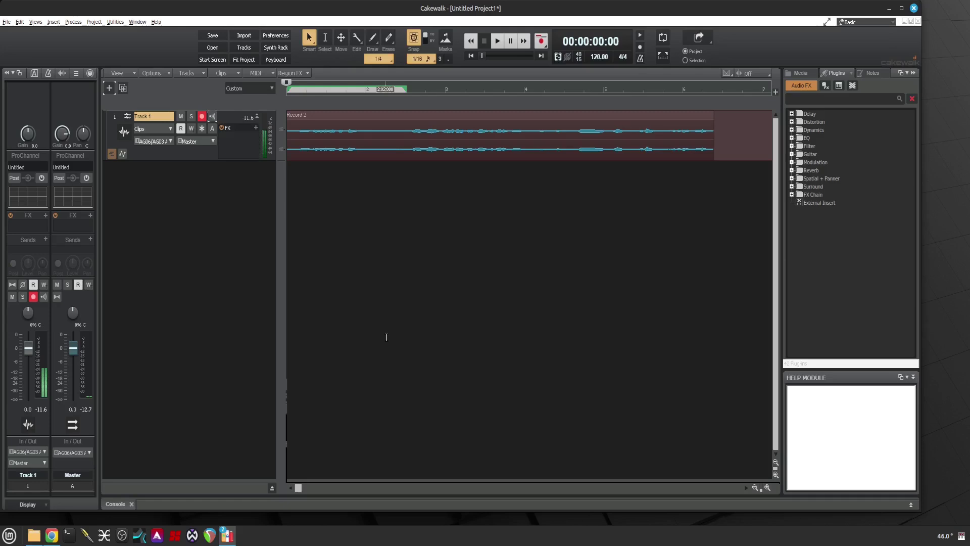
Set the Add Track input to the AG06/AG03 Analog Stereo device
{"action": "left_click", "coordinate": [109, 89]}
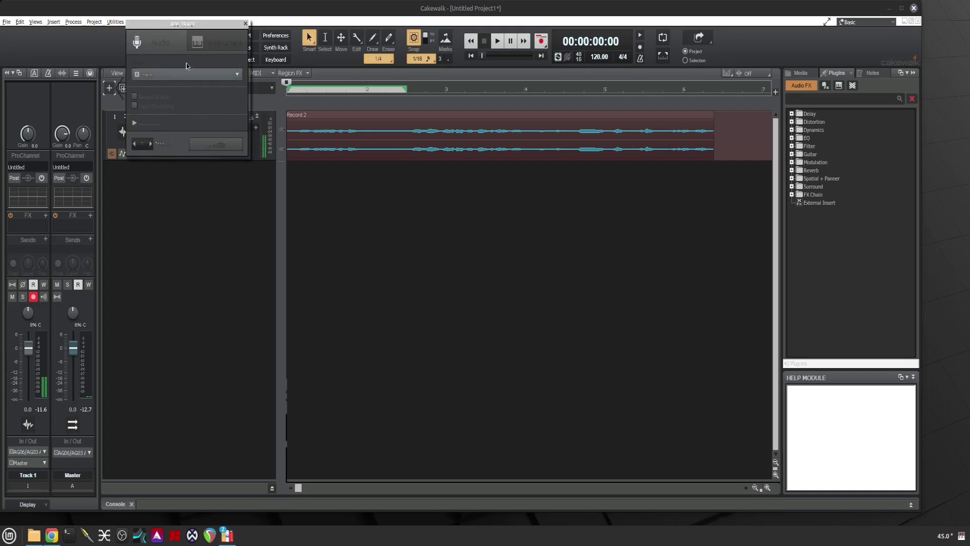
{"action": "left_click", "coordinate": [119, 100]}
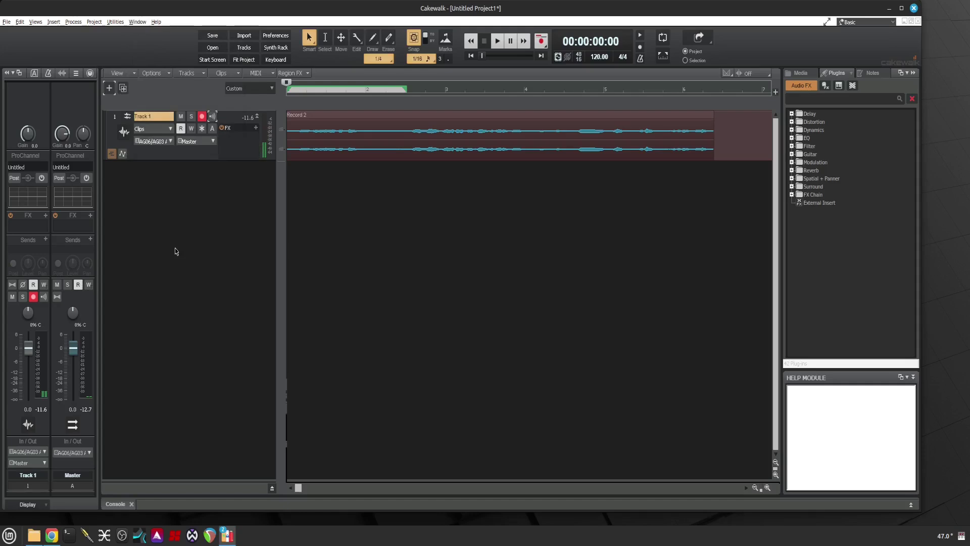
{"action": "left_click", "coordinate": [108, 88]}
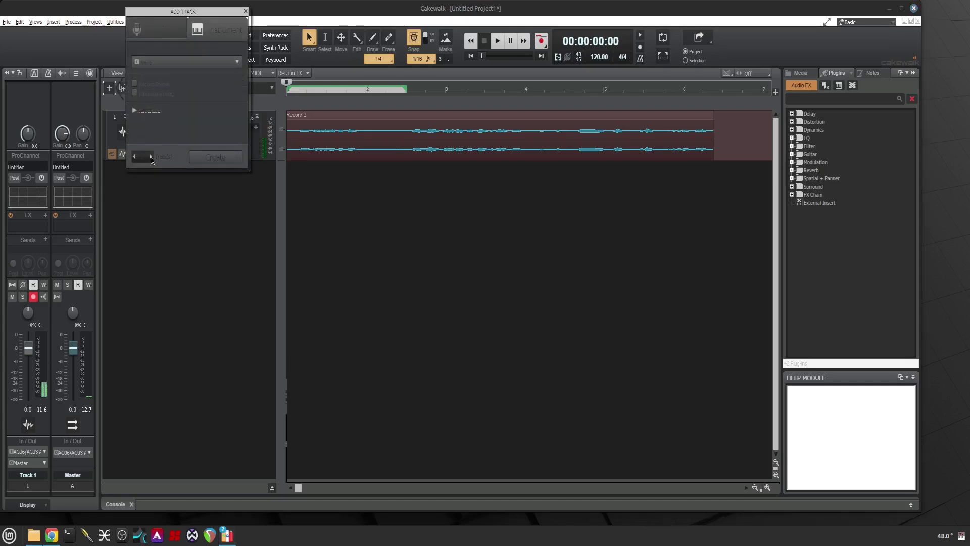
{"action": "left_click", "coordinate": [169, 62]}
{"action": "mouse_move", "coordinate": [171, 83]}
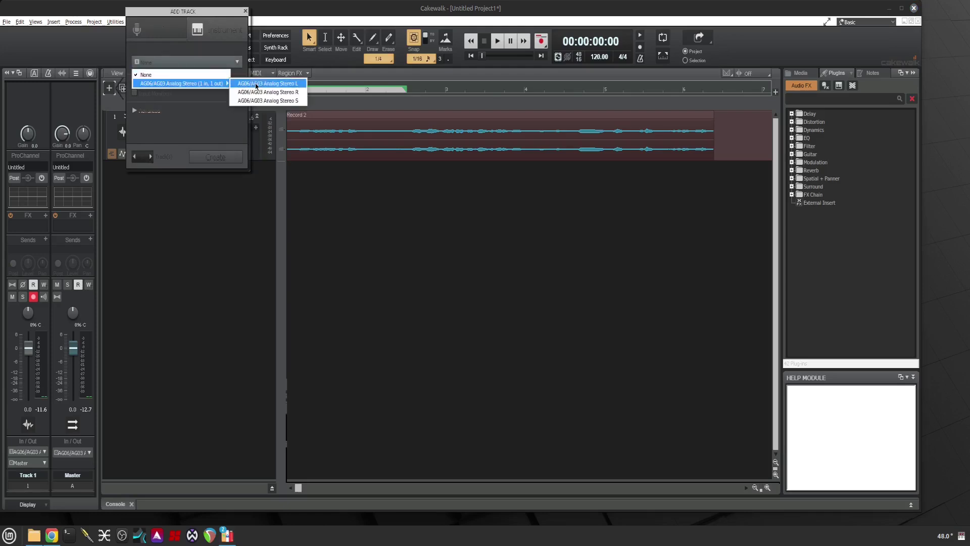
{"action": "left_click", "coordinate": [264, 101]}
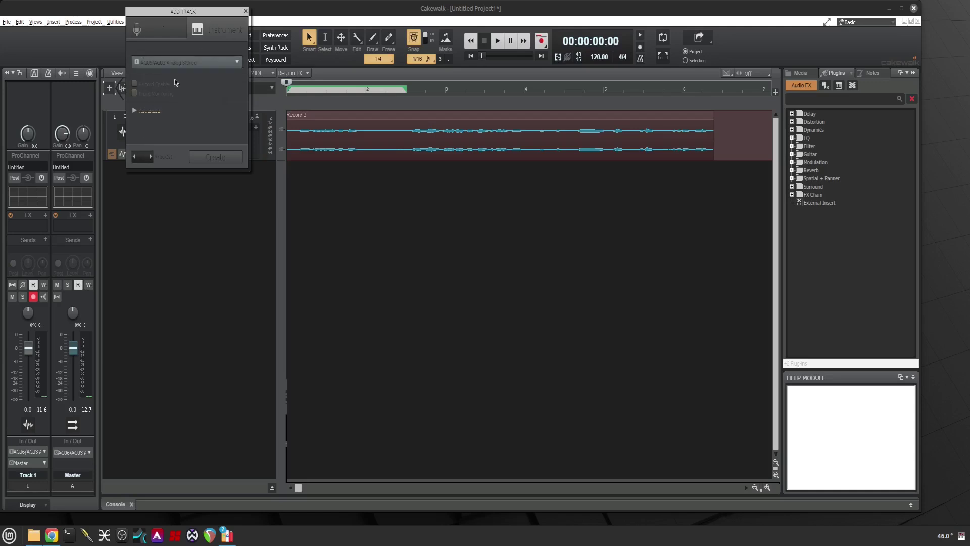
Adjust the number of tracks to add and create them
{"action": "left_click", "coordinate": [140, 156]}
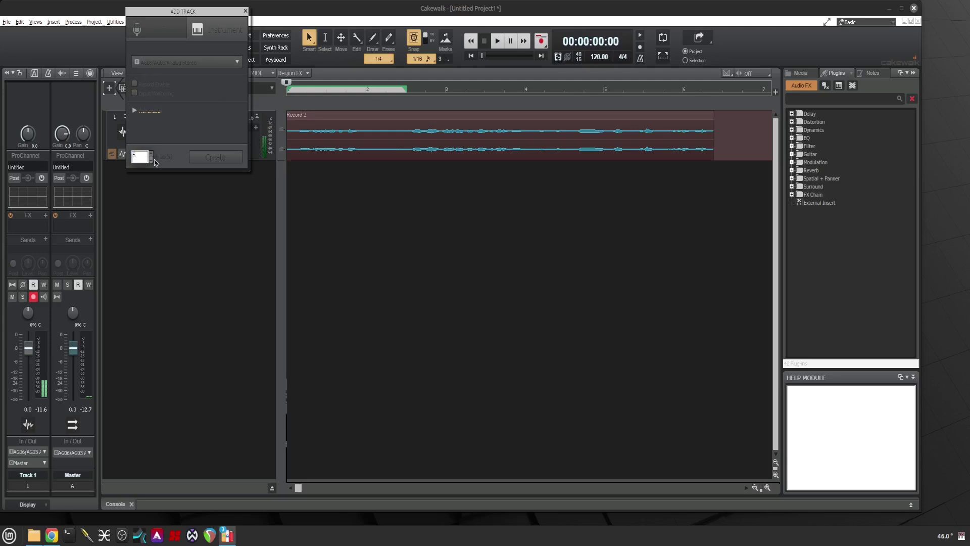
{"action": "left_click", "coordinate": [151, 154]}
{"action": "left_click", "coordinate": [151, 153]}
{"action": "left_click", "coordinate": [151, 154]}
{"action": "left_click", "coordinate": [151, 154]}
{"action": "left_click", "coordinate": [151, 154]}
{"action": "left_click", "coordinate": [151, 154]}
{"action": "left_click", "coordinate": [151, 154]}
{"action": "left_click", "coordinate": [151, 153]}
{"action": "left_click", "coordinate": [151, 154]}
{"action": "left_click", "coordinate": [218, 159]}
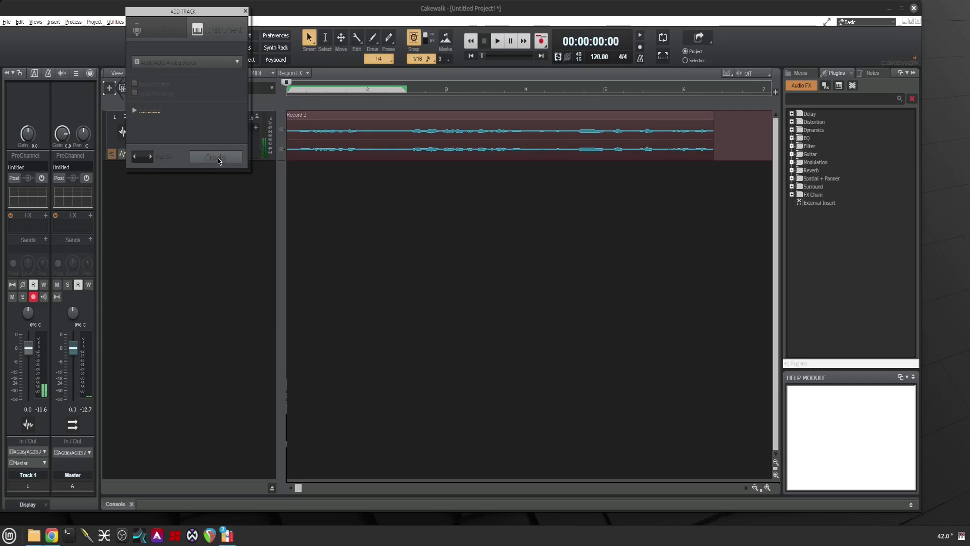